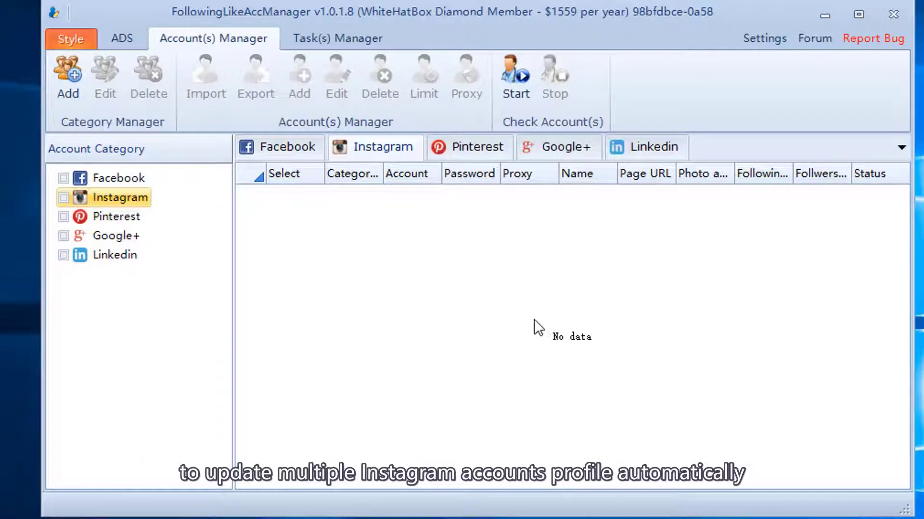
Step: Add an account category named 123 under Instagram and tick it
click(68, 84)
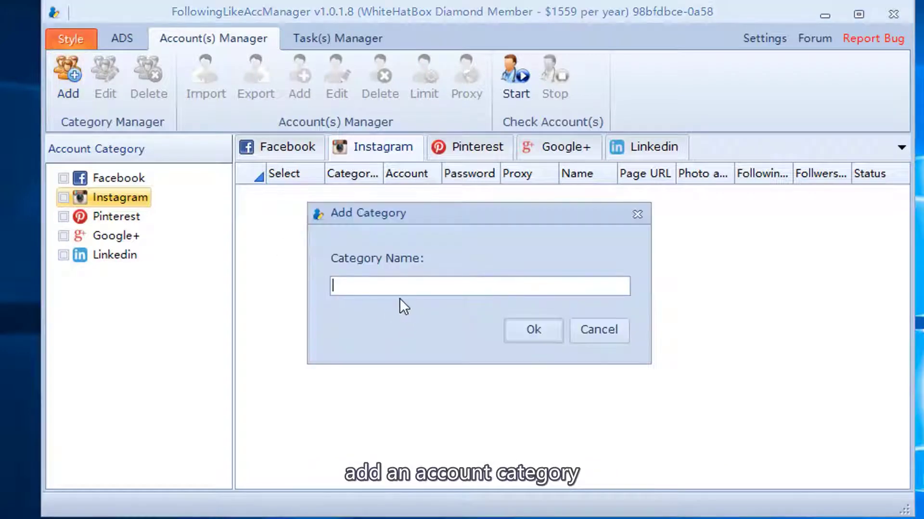
text(123)
click(548, 330)
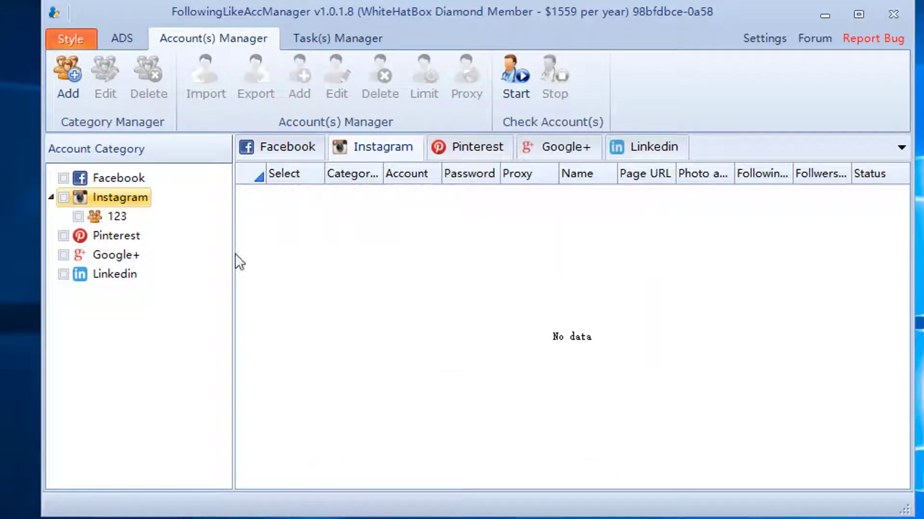
click(121, 217)
click(78, 216)
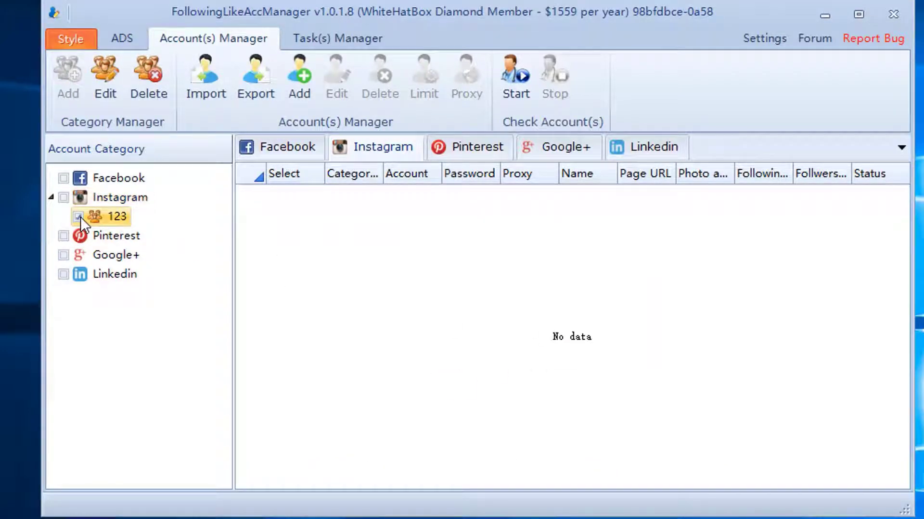
Step: Start an account import from file, switch to text files, then cancel it
click(209, 80)
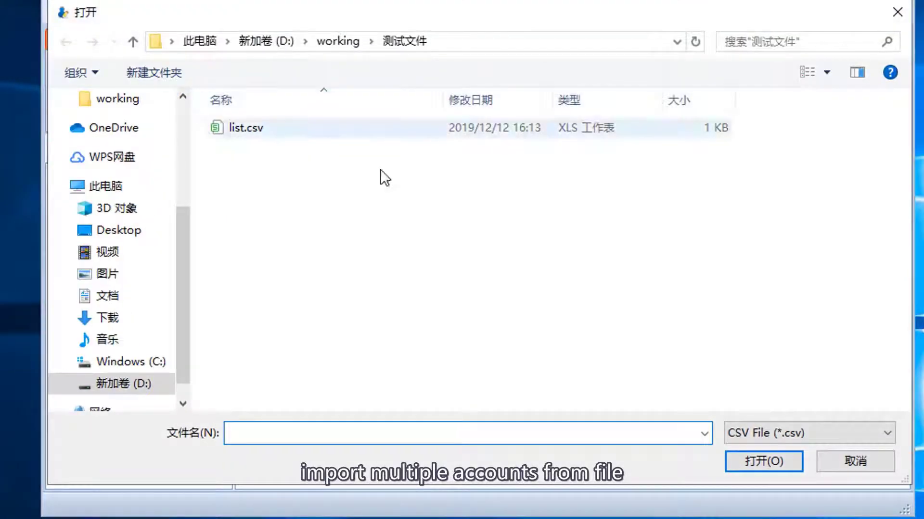
click(777, 431)
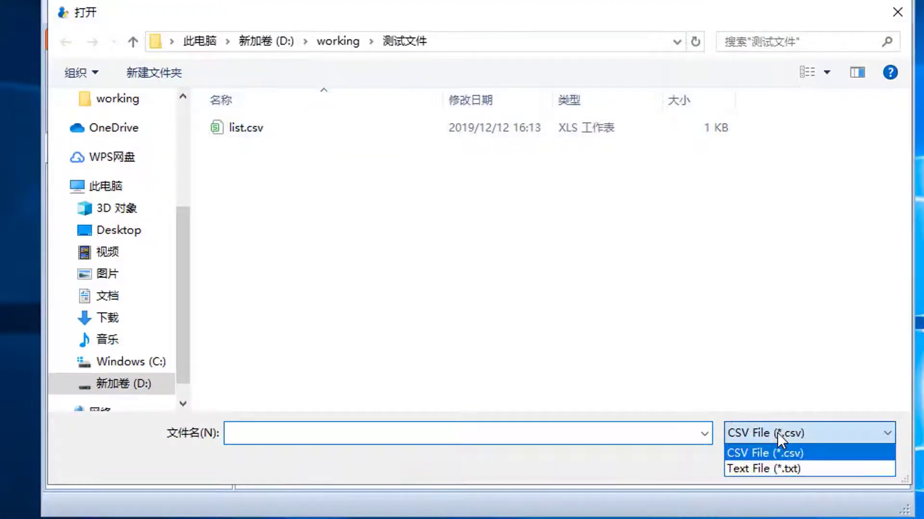
click(773, 469)
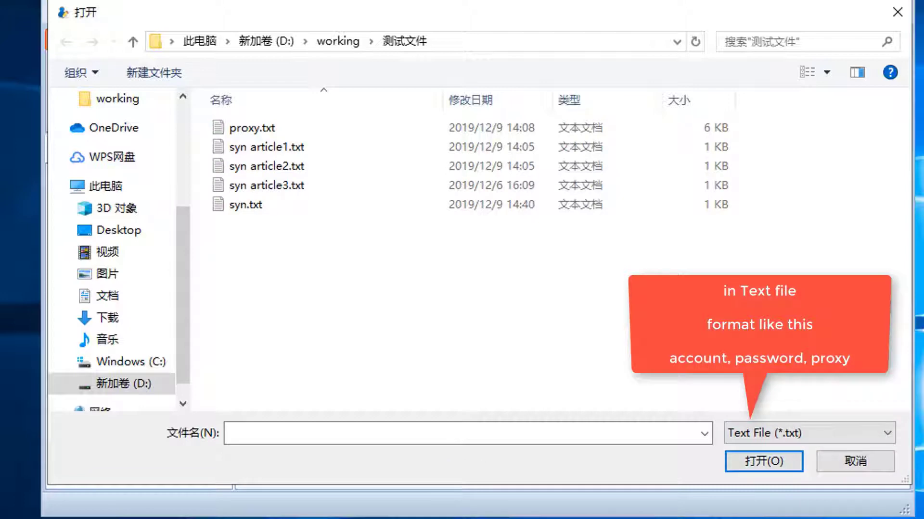
click(867, 470)
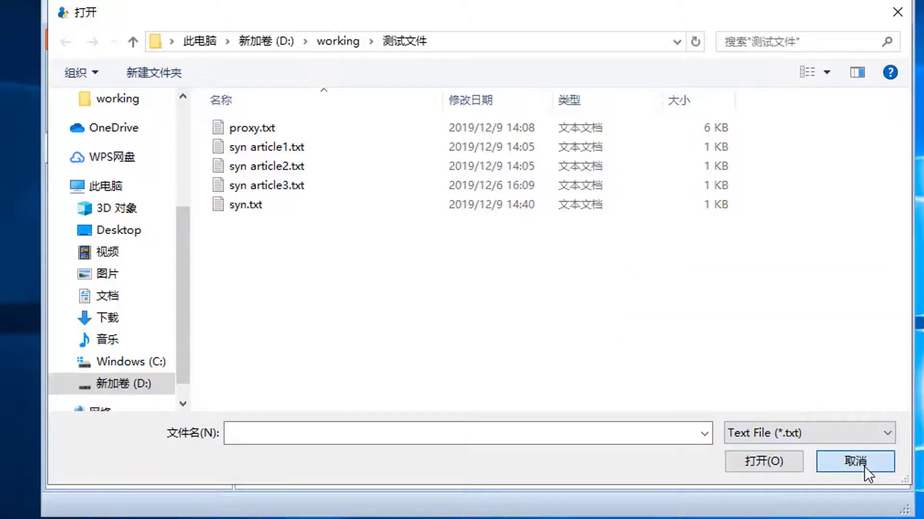
Step: Add the Instagram account with its e-mail, password and proxy 68.185.57.66:80, then tick it
click(299, 77)
click(426, 221)
key(ctrl+v)
click(396, 268)
key(ctrl+v)
click(505, 307)
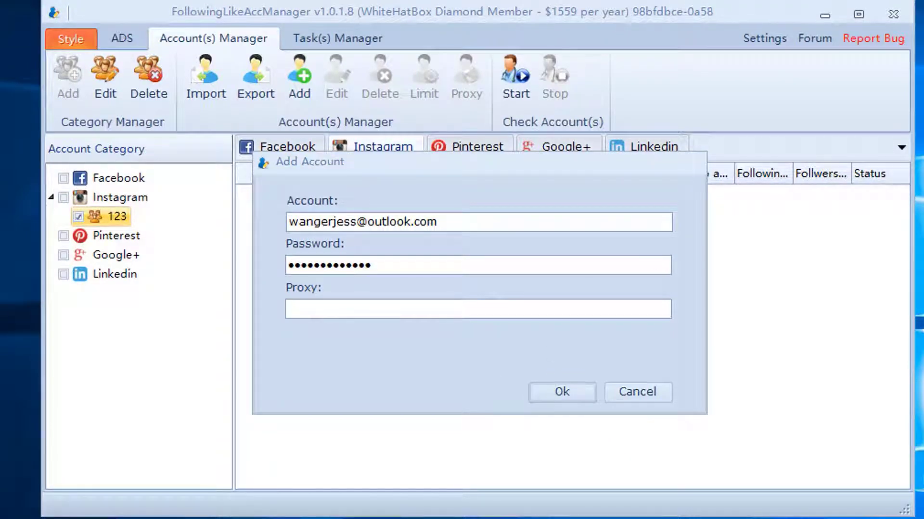
text(68.185.57.66:80)
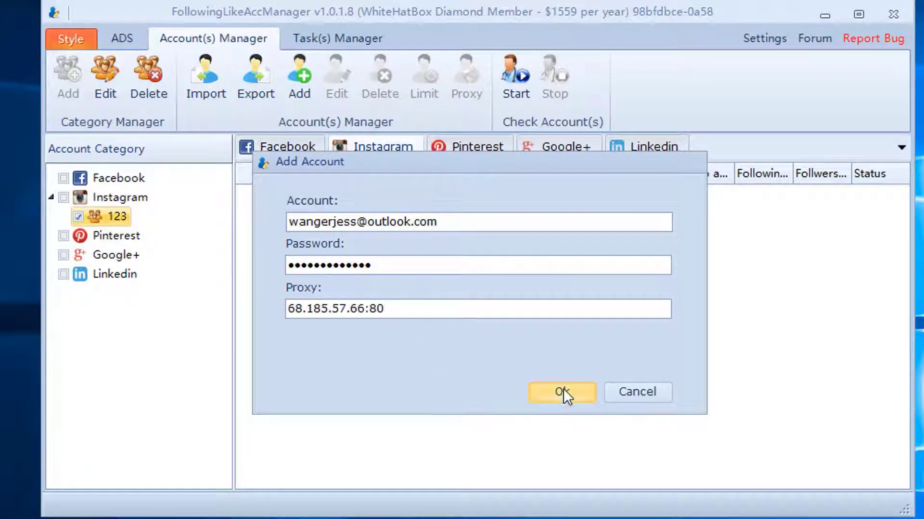
click(562, 388)
click(275, 194)
click(260, 176)
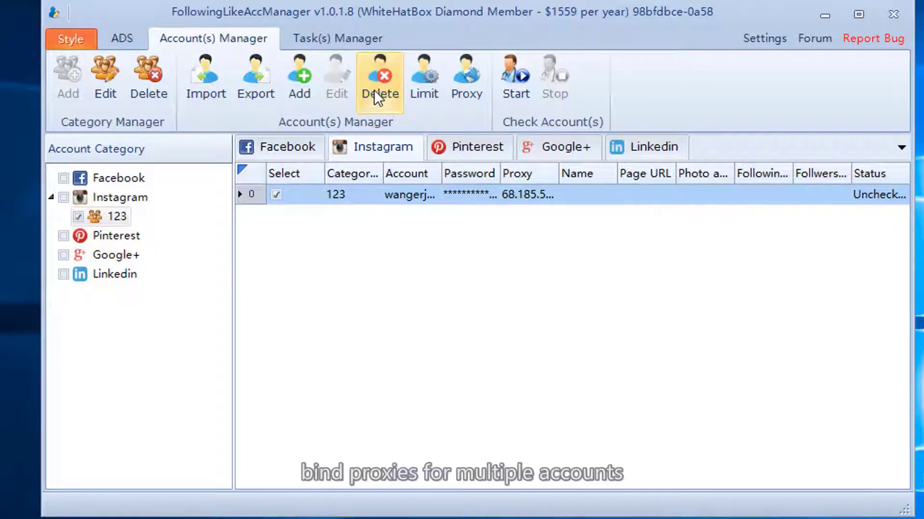
Step: Import proxy.txt as a text file into the proxy binding list
click(463, 84)
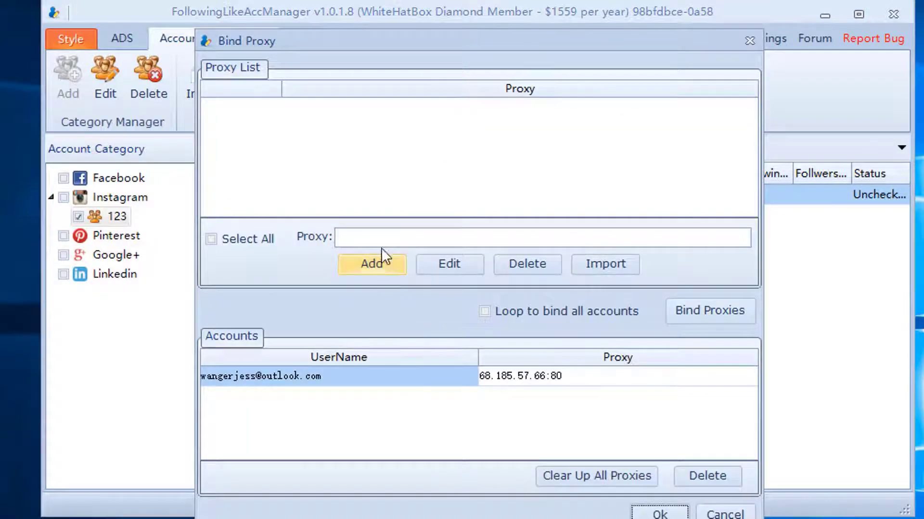
click(580, 264)
click(401, 181)
click(902, 487)
click(901, 507)
click(481, 182)
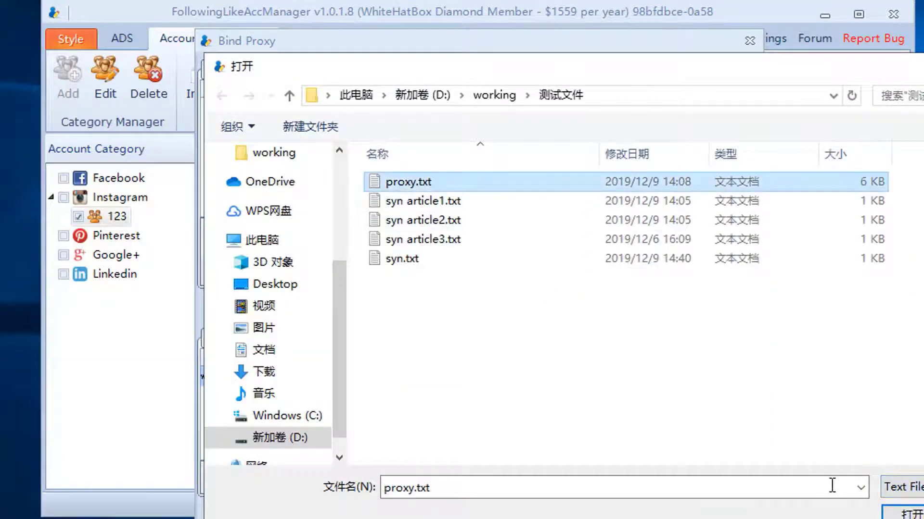
double_click(808, 182)
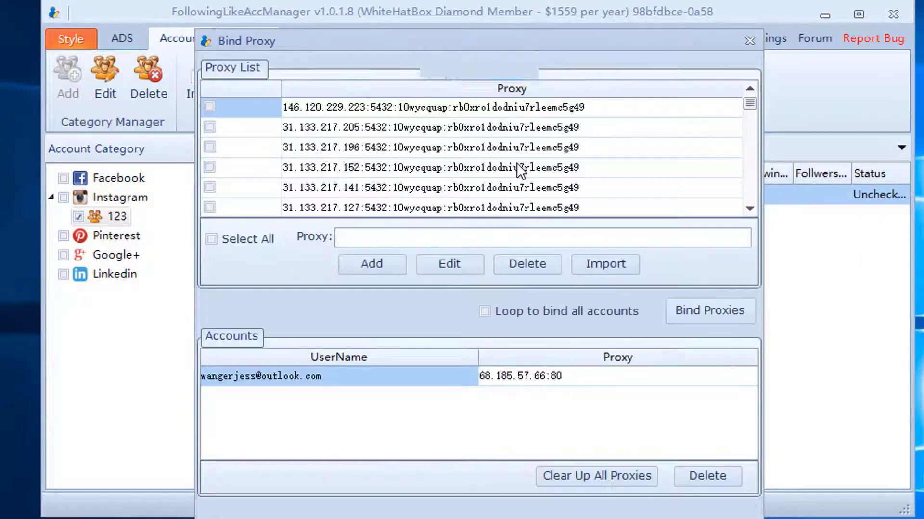
Step: Bind the first proxy in the list and close the binding window
click(214, 112)
click(725, 313)
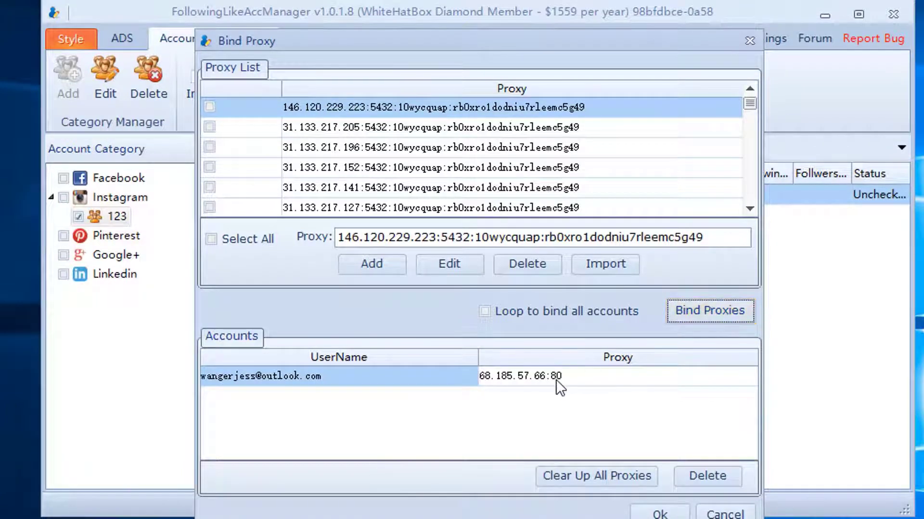
click(658, 513)
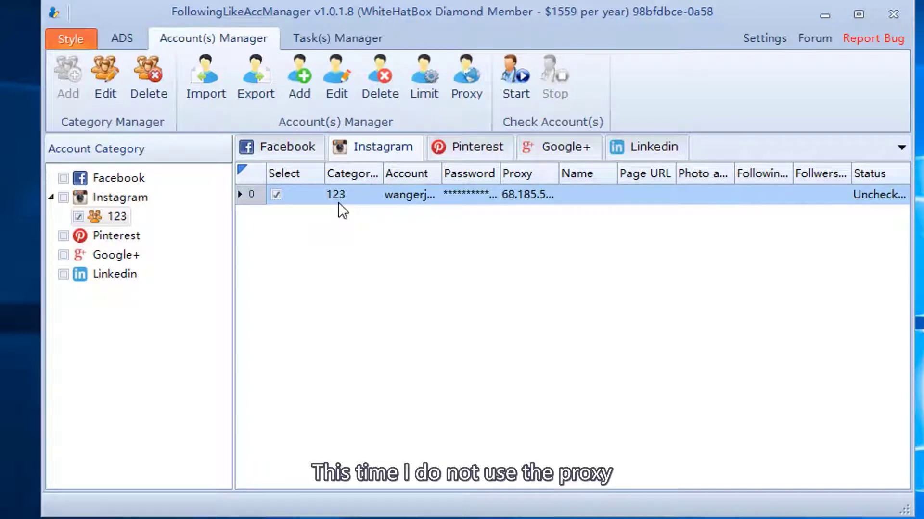
Step: Clear the account's proxy, save it, and run Check Account until status shows Normal
click(324, 70)
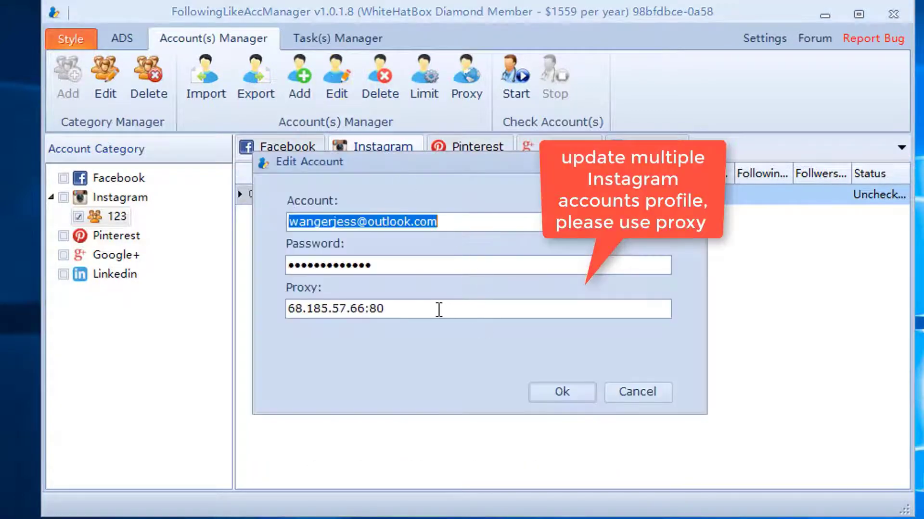
key(Tab)
key(Tab)
key(BackSpace)
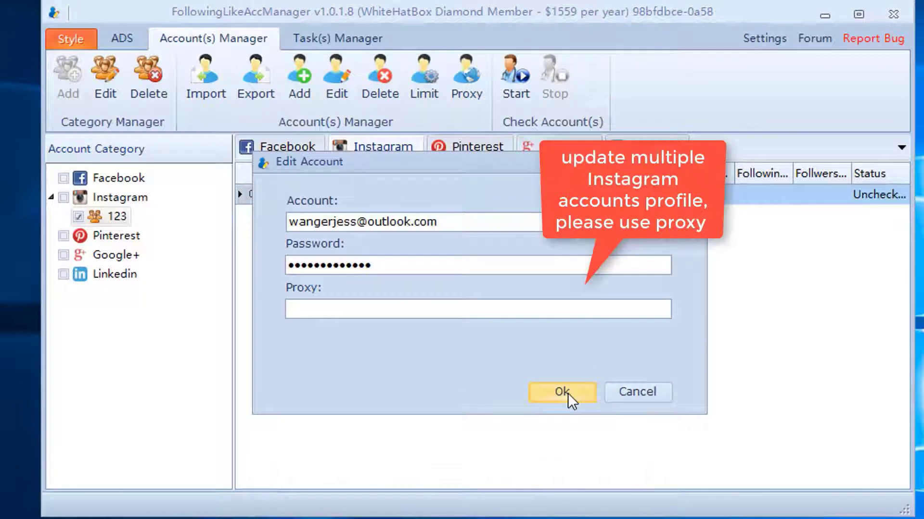
click(568, 393)
click(515, 92)
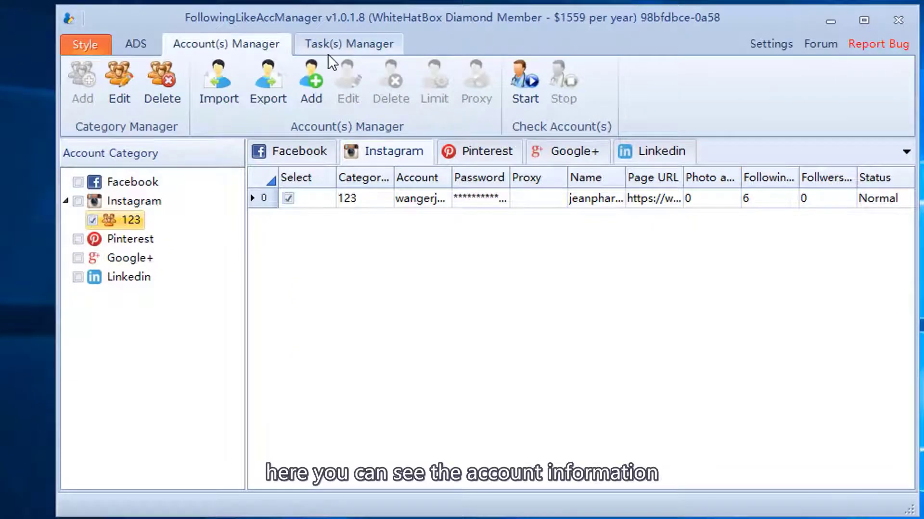
Step: Add a new Instagram task named create in the Task(s) Manager
click(328, 54)
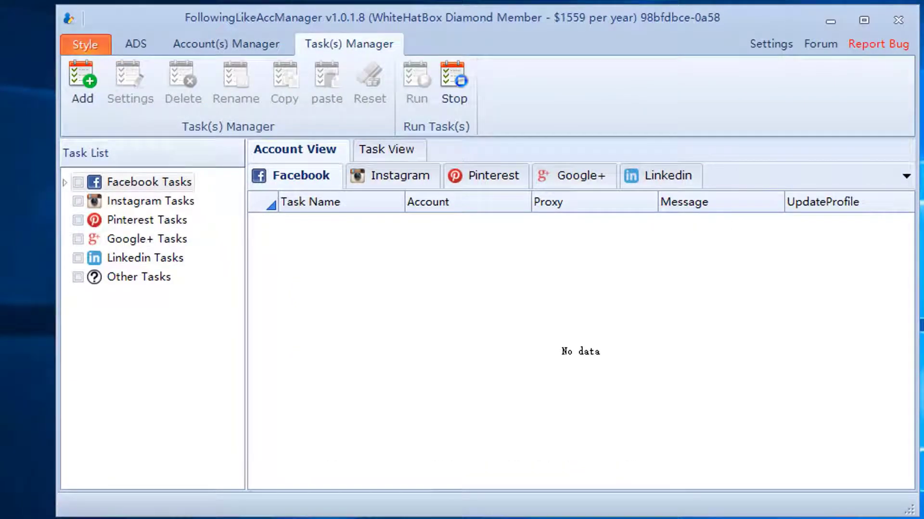
click(169, 204)
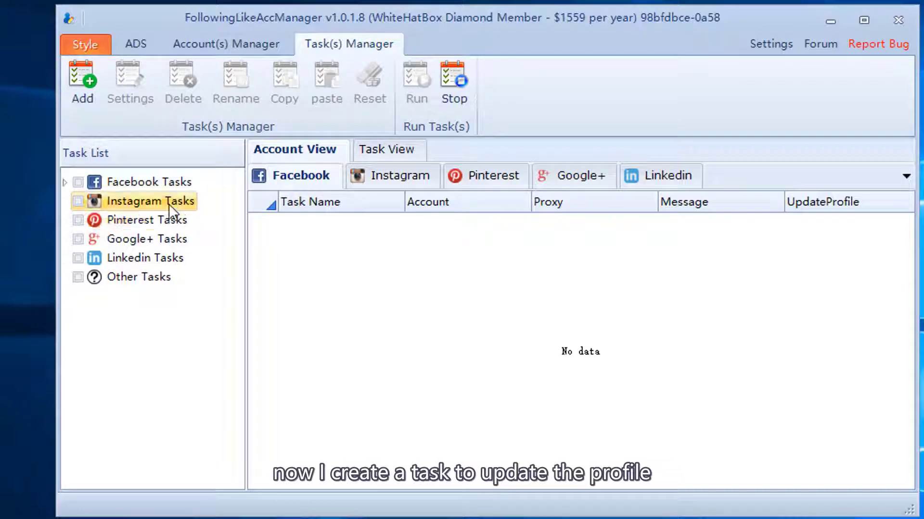
click(96, 99)
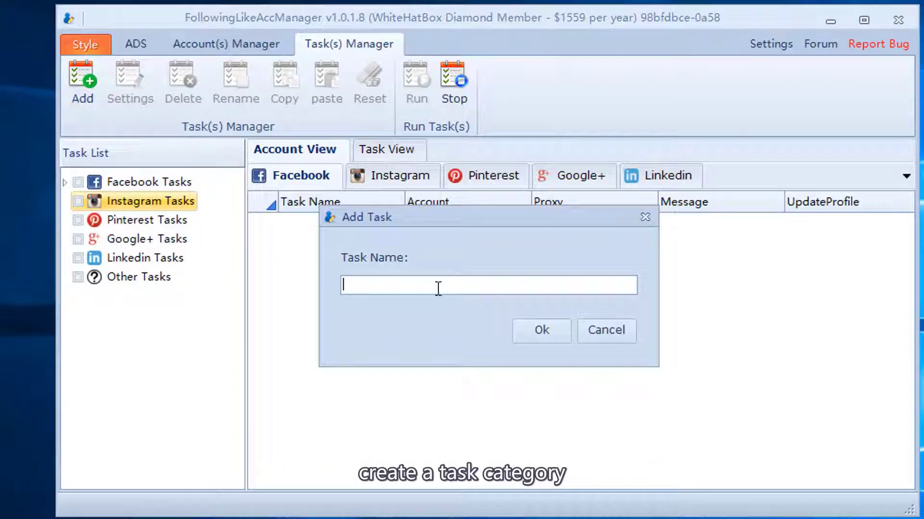
text(create)
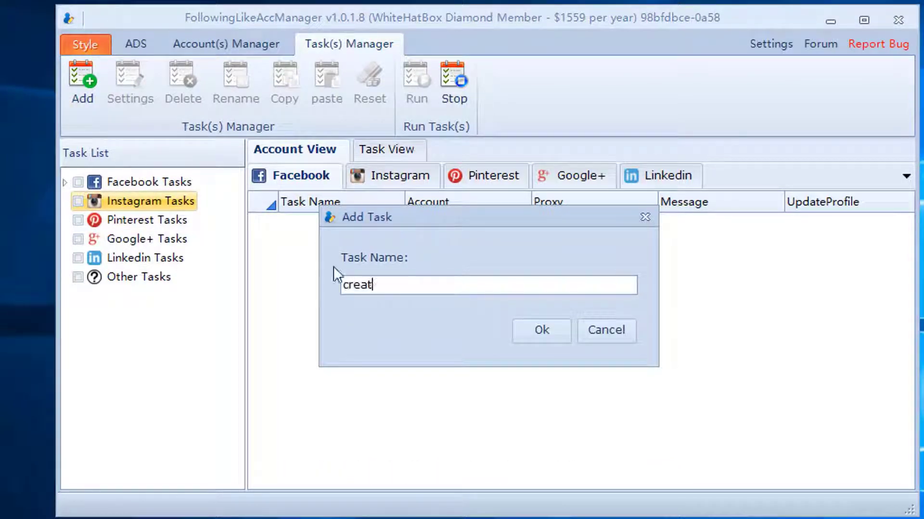
click(535, 337)
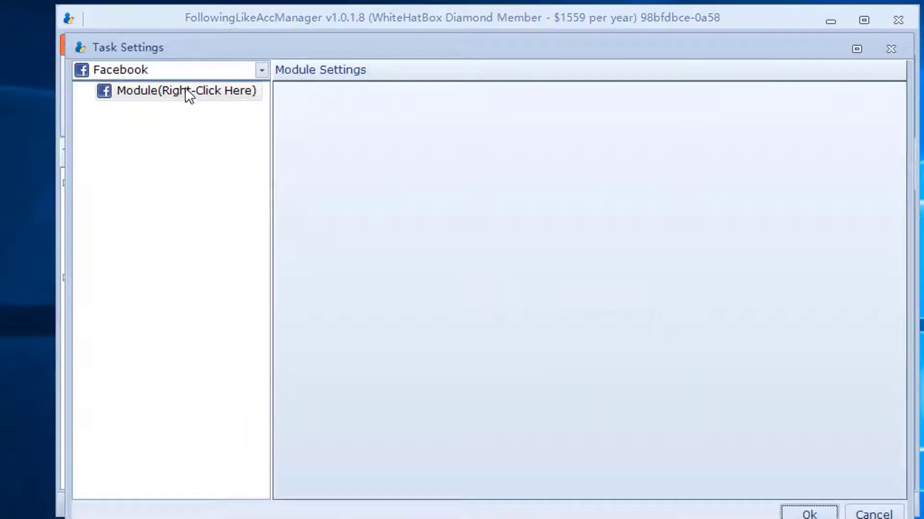
Step: Set the task platform to Instagram and add an Account module with the 123 group checked
click(187, 74)
click(170, 108)
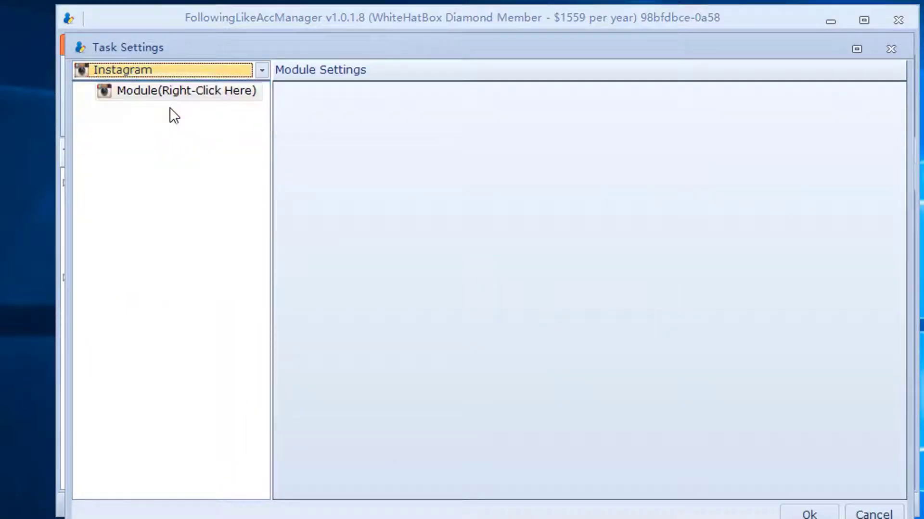
click(174, 93)
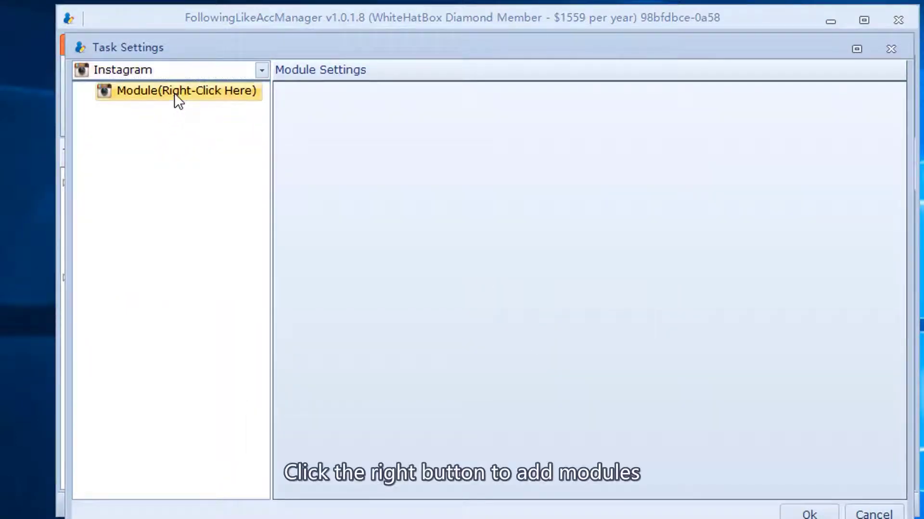
right_click(232, 95)
mouse_move(283, 113)
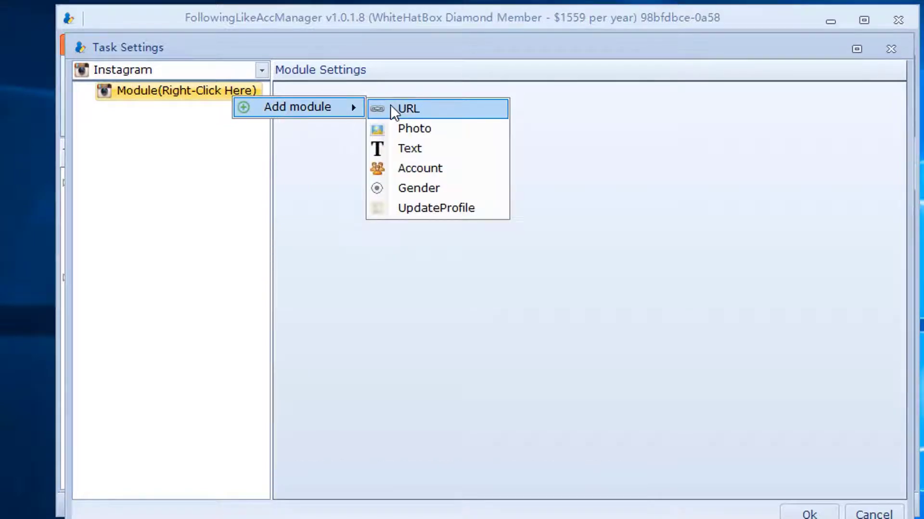
click(420, 167)
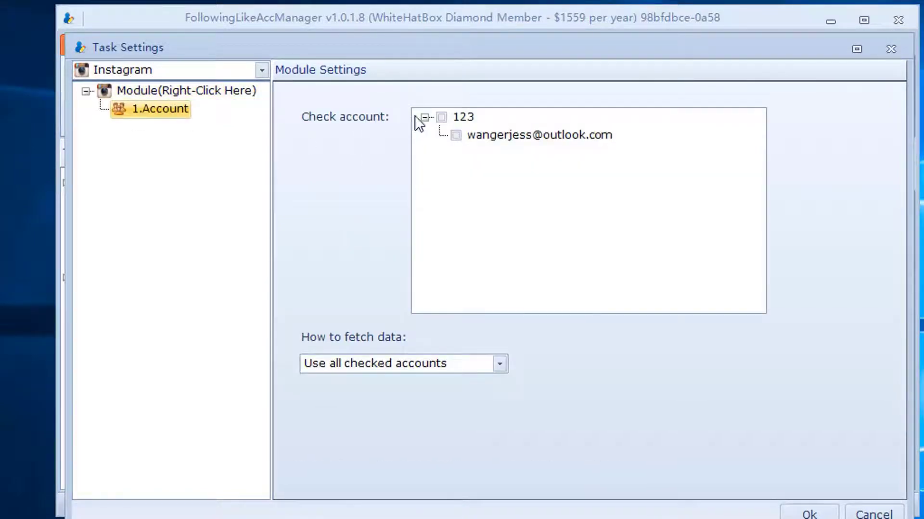
click(446, 116)
click(442, 118)
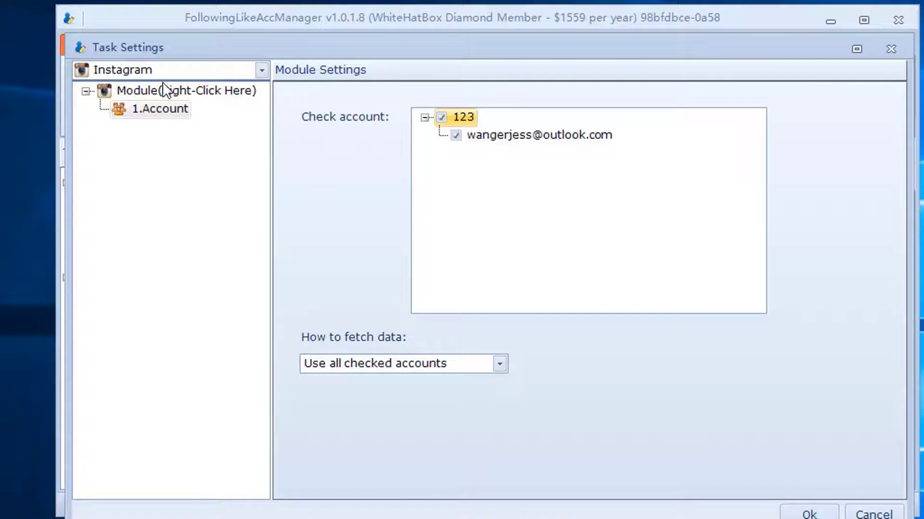
Step: Insert an UpdateProfile module using 1.Account as its account source
right_click(162, 108)
mouse_move(183, 118)
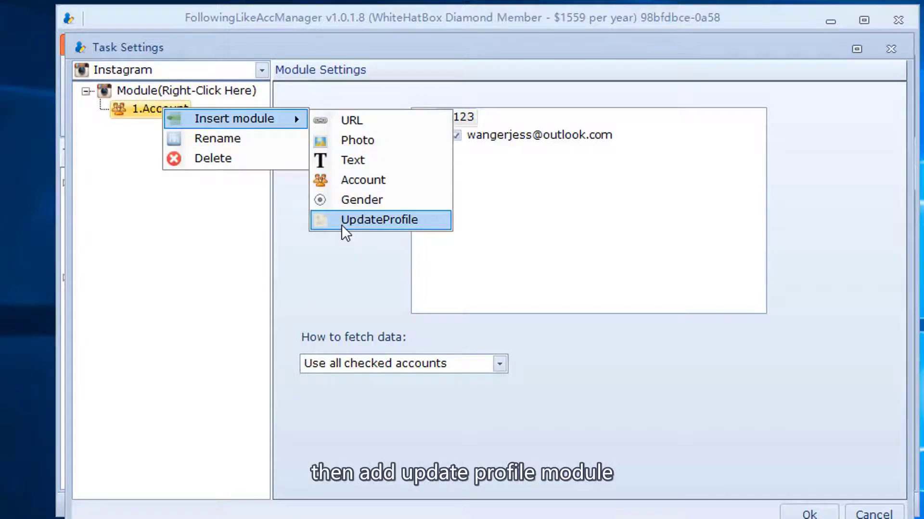
click(342, 223)
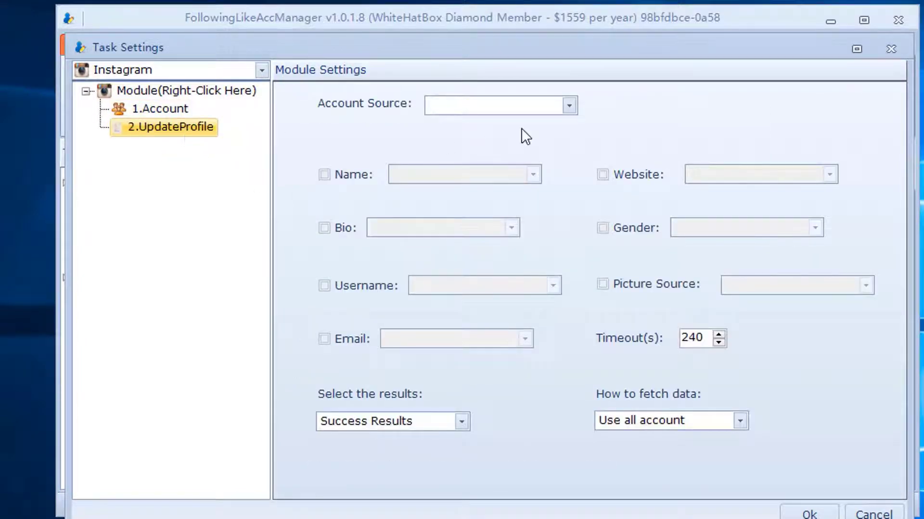
click(523, 108)
click(515, 122)
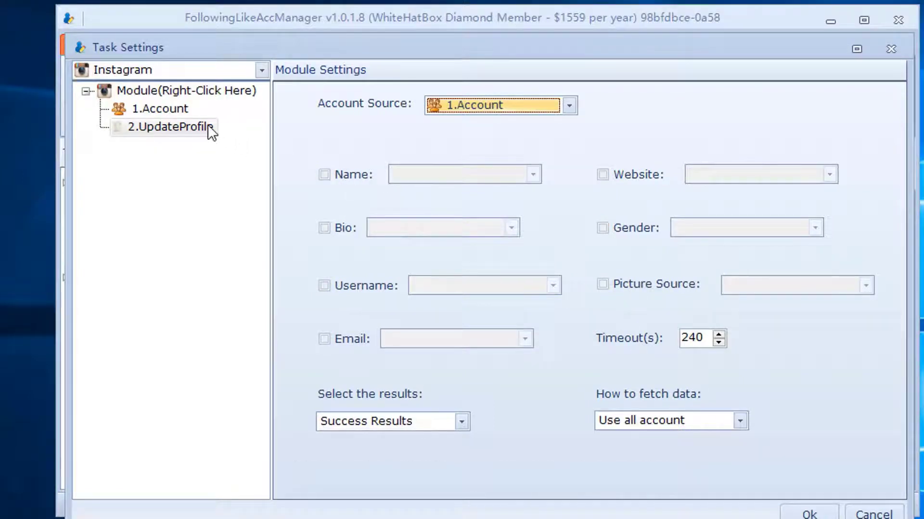
Step: Insert a Text module and begin renaming it
right_click(168, 110)
mouse_move(206, 123)
click(409, 165)
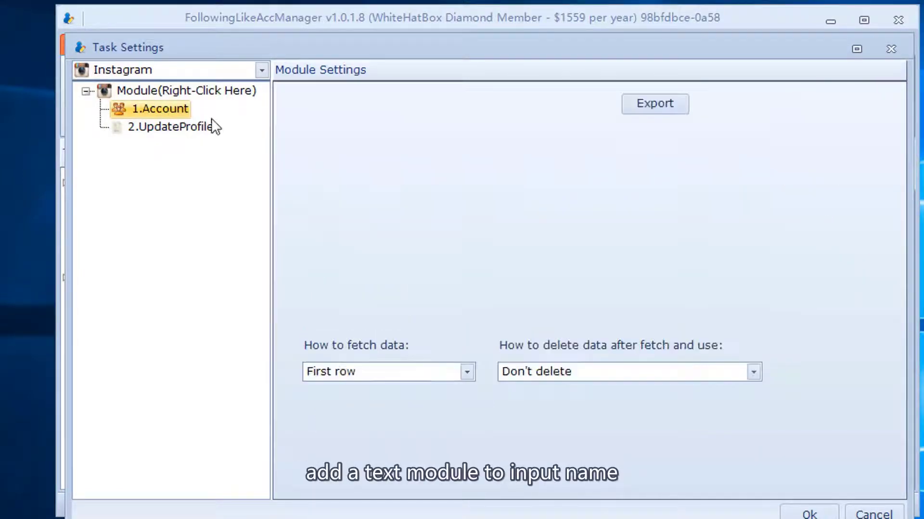
right_click(157, 123)
click(207, 155)
Step: Rename the text module to name and enter two profile name rows
text(name)
key(Return)
click(426, 153)
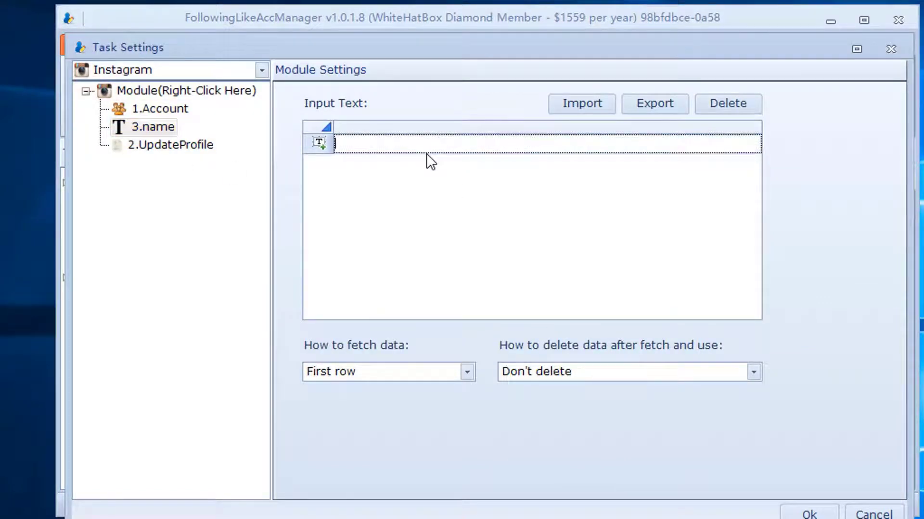
text(c1arkstone)
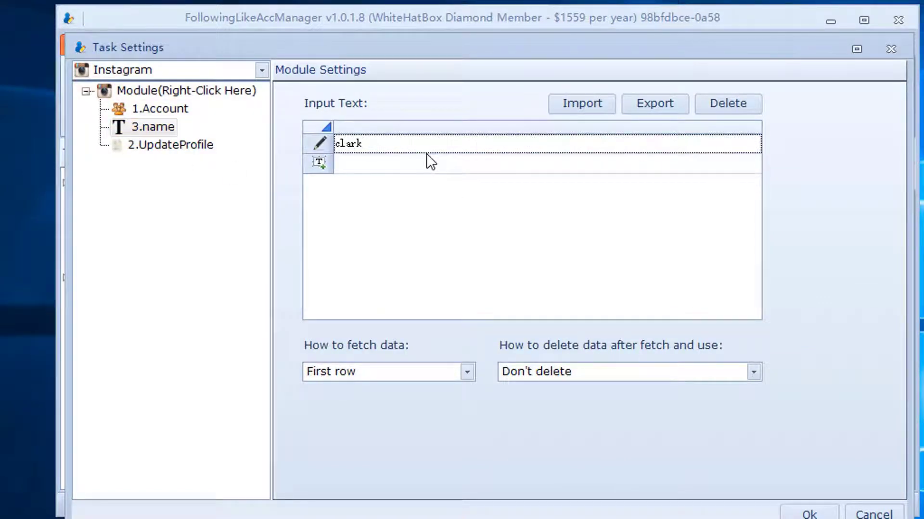
click(392, 168)
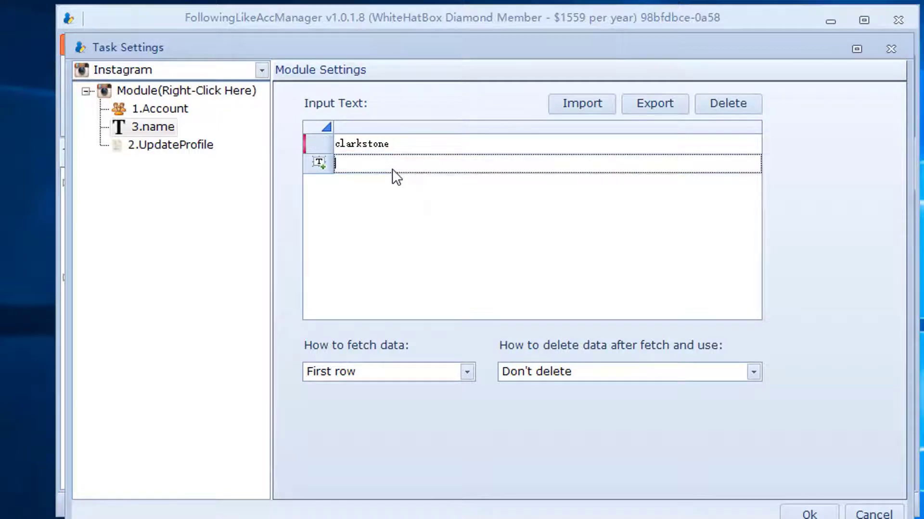
text(emmajessie)
click(376, 188)
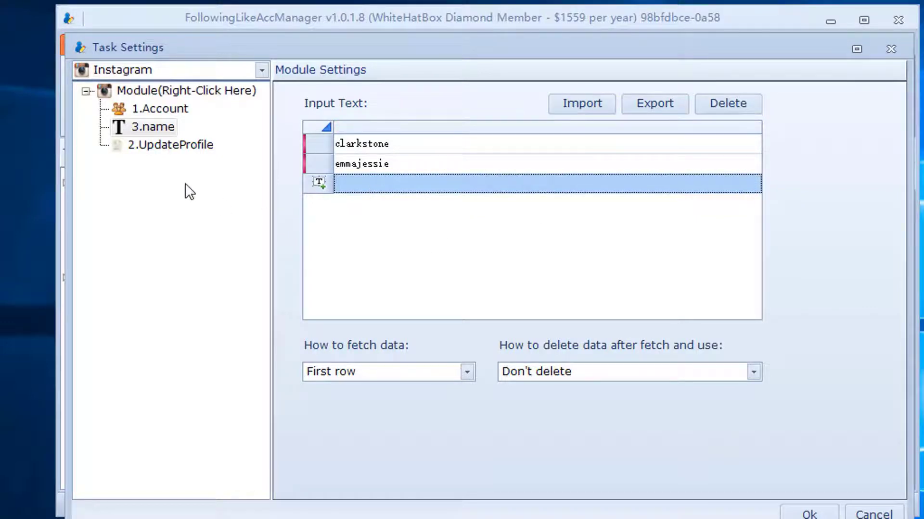
Step: In UpdateProfile, tick Name with source 3.name and tick Website
click(180, 145)
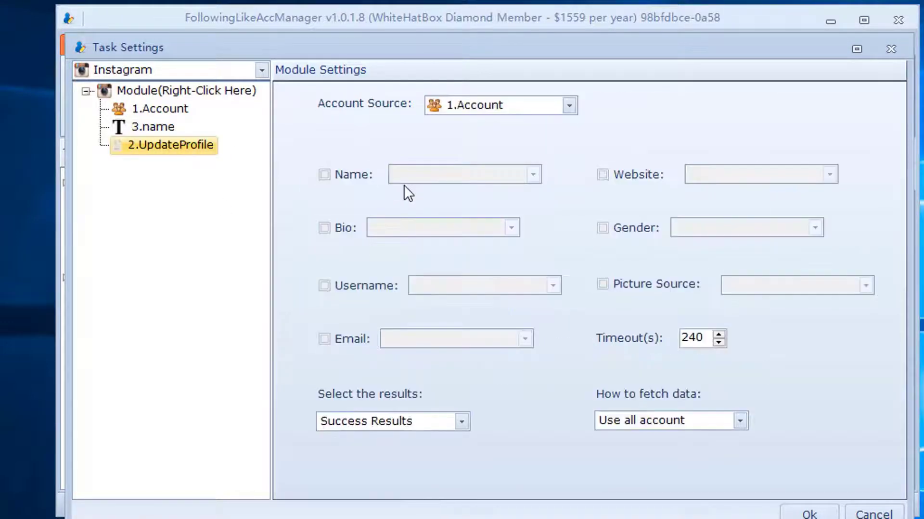
click(339, 175)
click(425, 168)
click(430, 192)
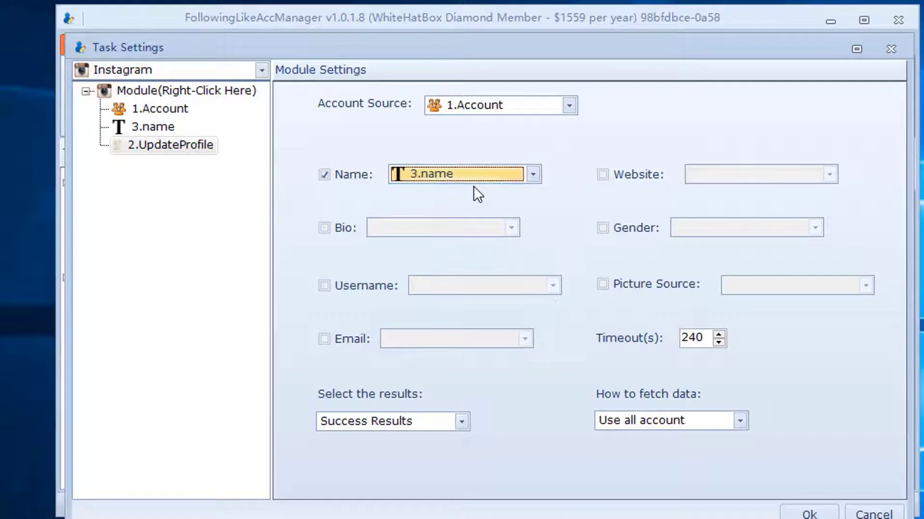
click(605, 178)
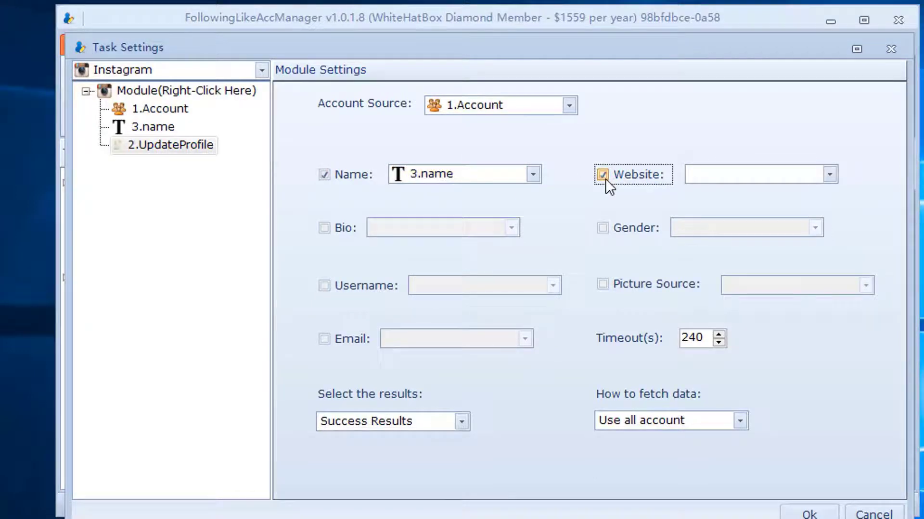
click(176, 127)
Step: Insert a URL module and set UpdateProfile's Website source to 4.URL
right_click(170, 127)
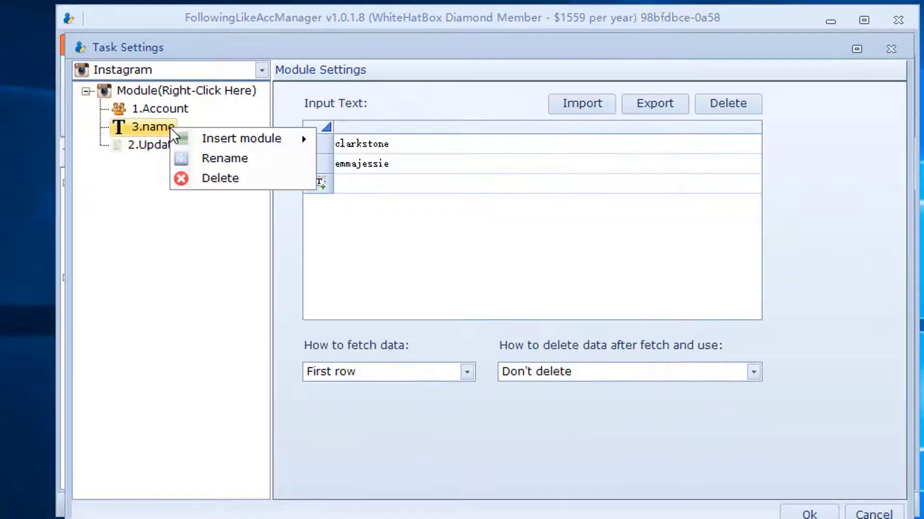
mouse_move(234, 139)
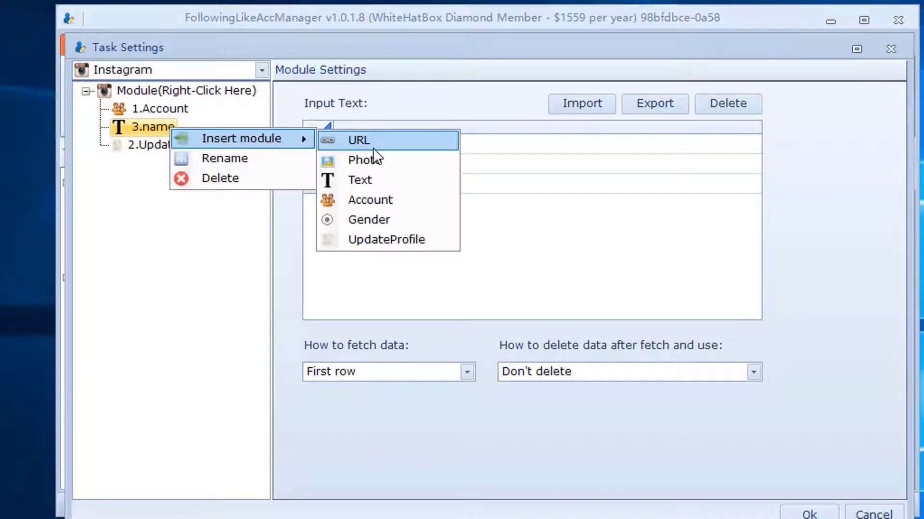
click(362, 140)
click(148, 164)
click(687, 176)
click(709, 191)
Step: Paste the Instagram stories link into 4.URL, removing an accidental duplicate row
click(148, 144)
click(452, 162)
text(https://www.instagram.com/stories/anyahindmarch/)
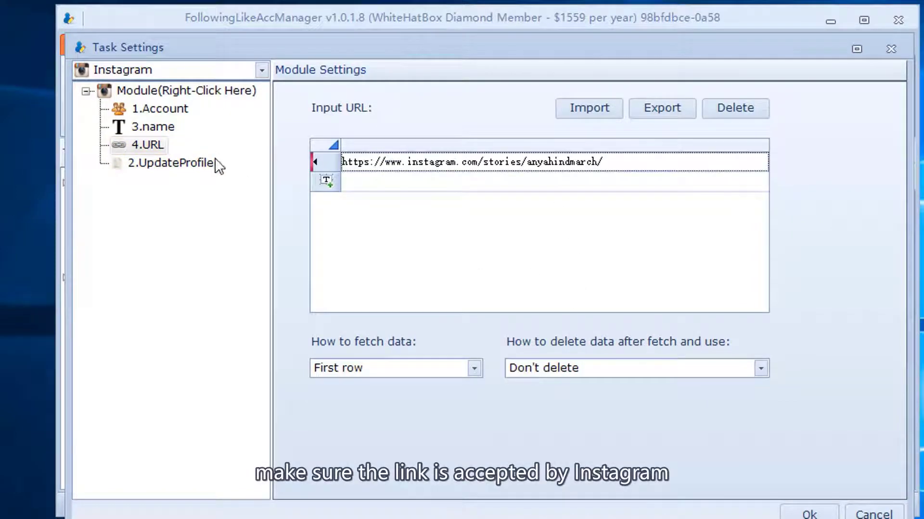
click(164, 143)
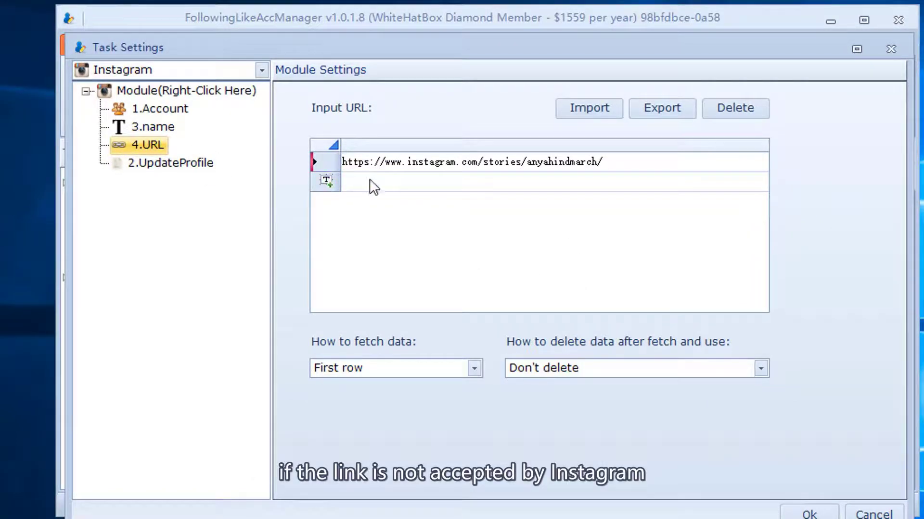
click(388, 169)
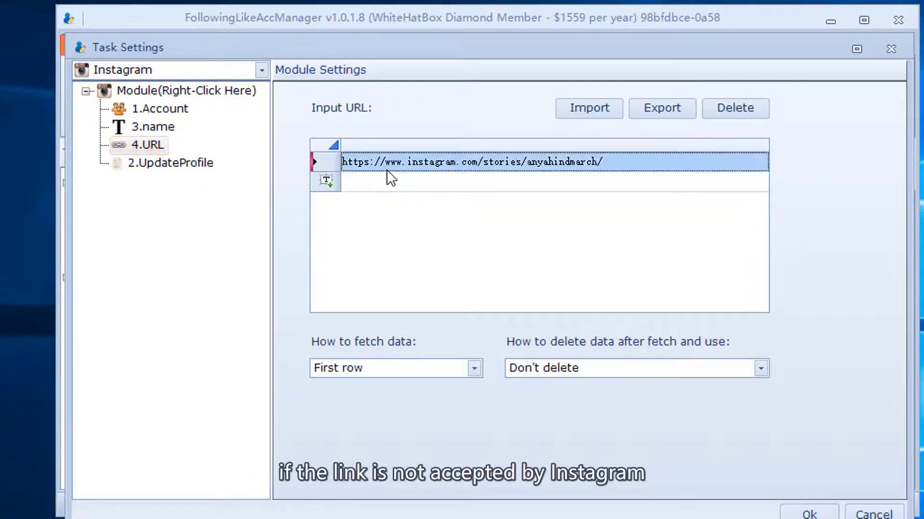
click(183, 166)
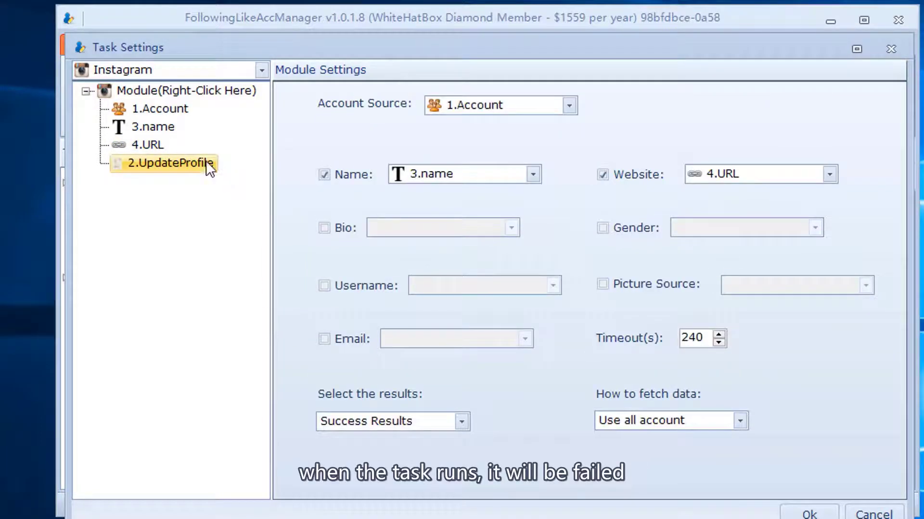
click(147, 144)
click(428, 183)
click(428, 183)
text(https://www.instagram.com/stories/anyahindmarch/)
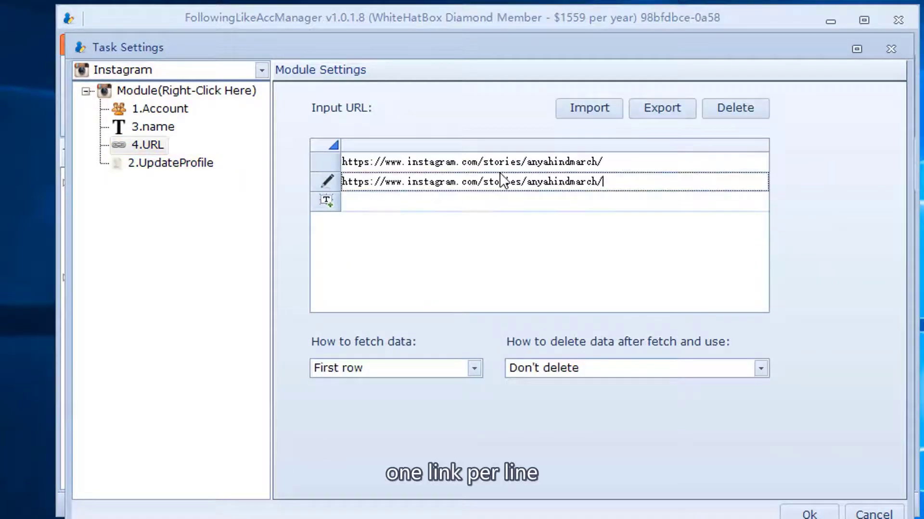
drag(607, 182, 290, 186)
key(Delete)
Step: Tick Bio in the UpdateProfile settings
click(179, 162)
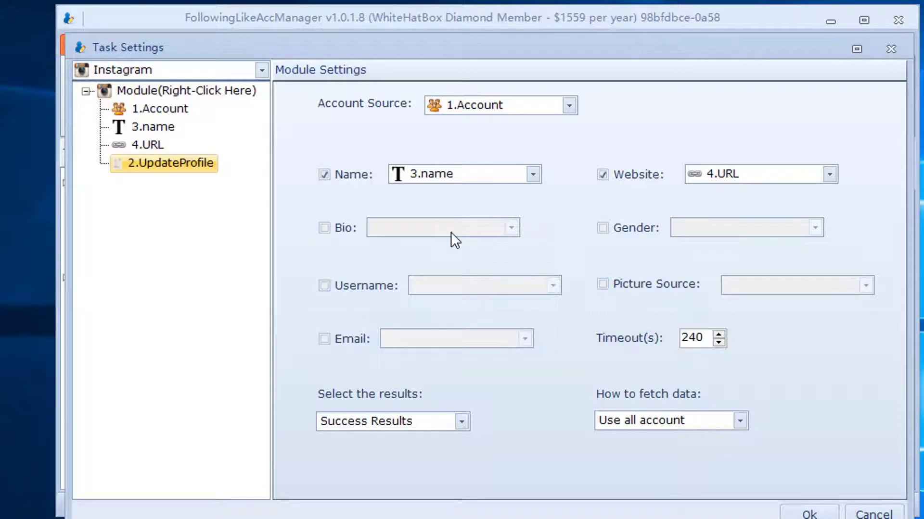
click(338, 232)
click(411, 232)
click(130, 139)
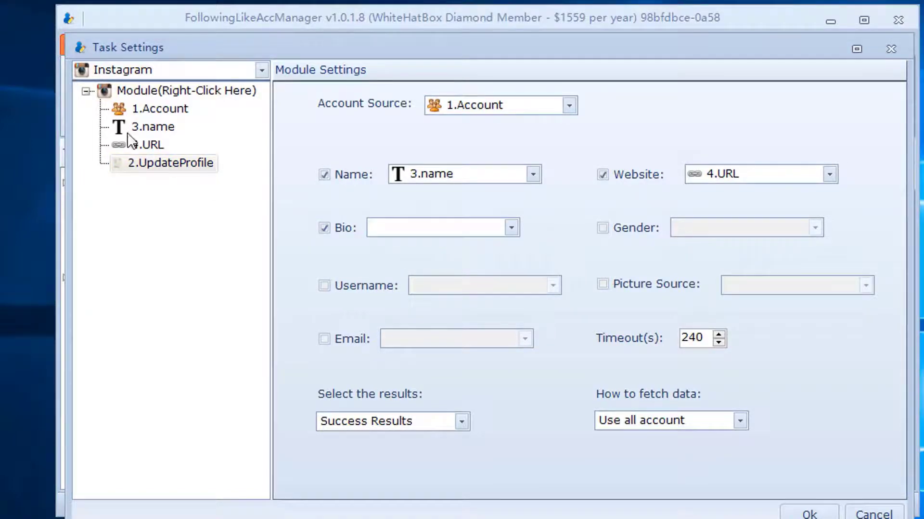
Step: Insert a Text module after 4.URL and rename it bio
right_click(153, 147)
mouse_move(207, 155)
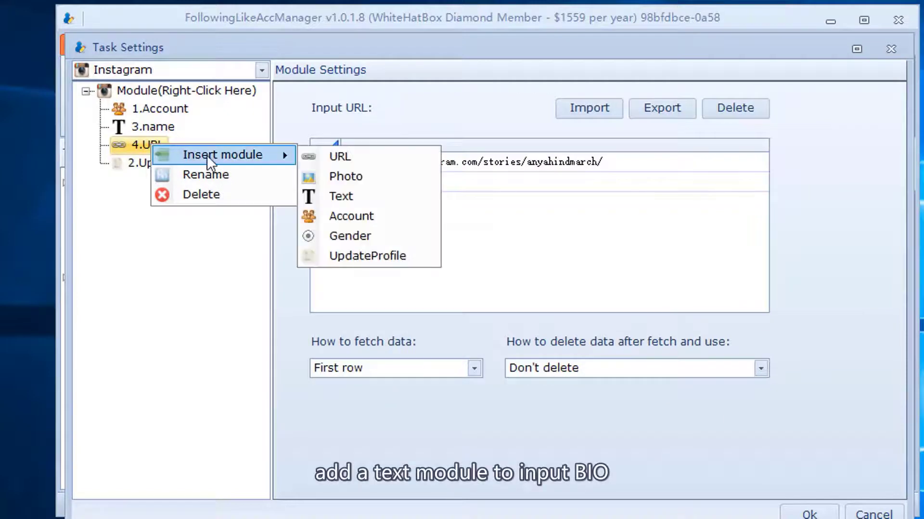
click(347, 198)
right_click(160, 159)
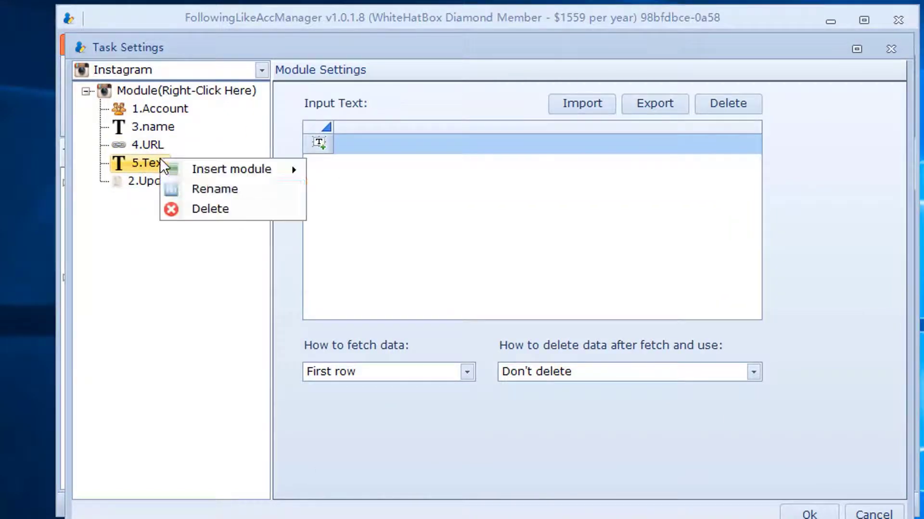
click(199, 188)
text(bio)
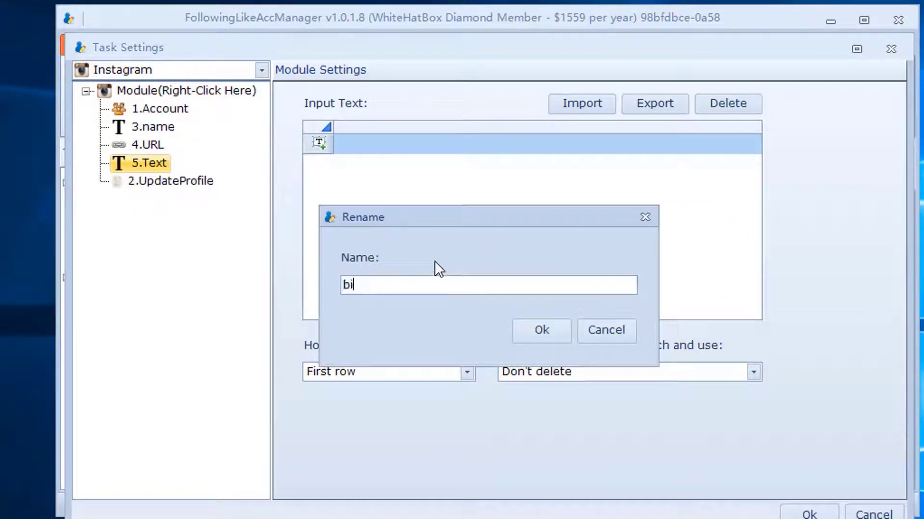
click(520, 323)
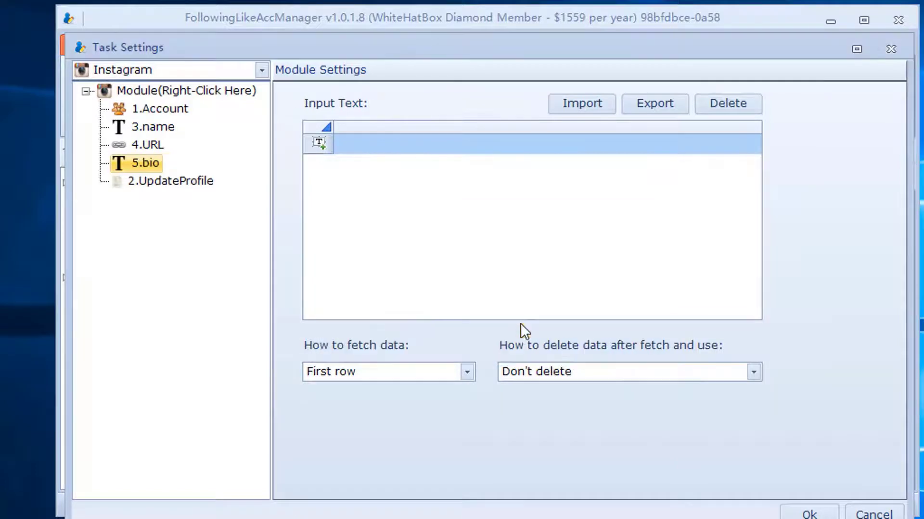
Step: Enter the bio lines hello and good day in 5.bio
click(367, 146)
text(hello)
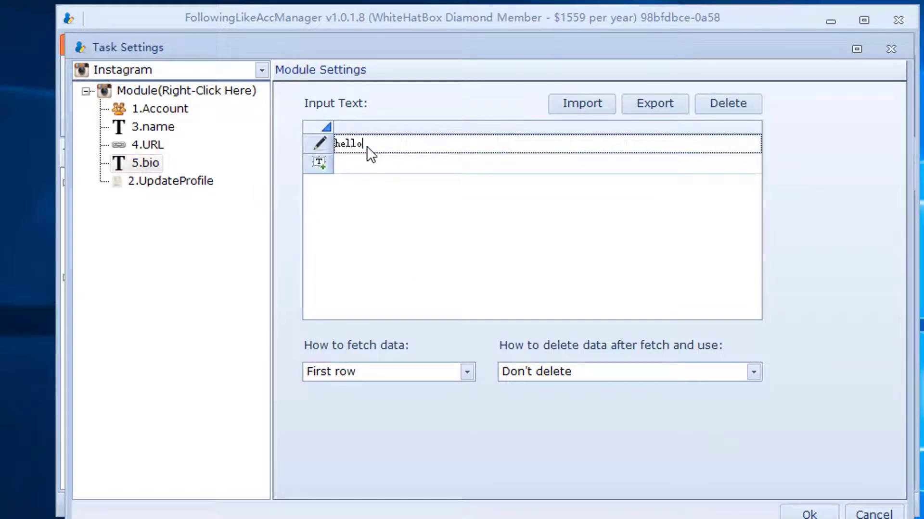
click(371, 162)
text(good day)
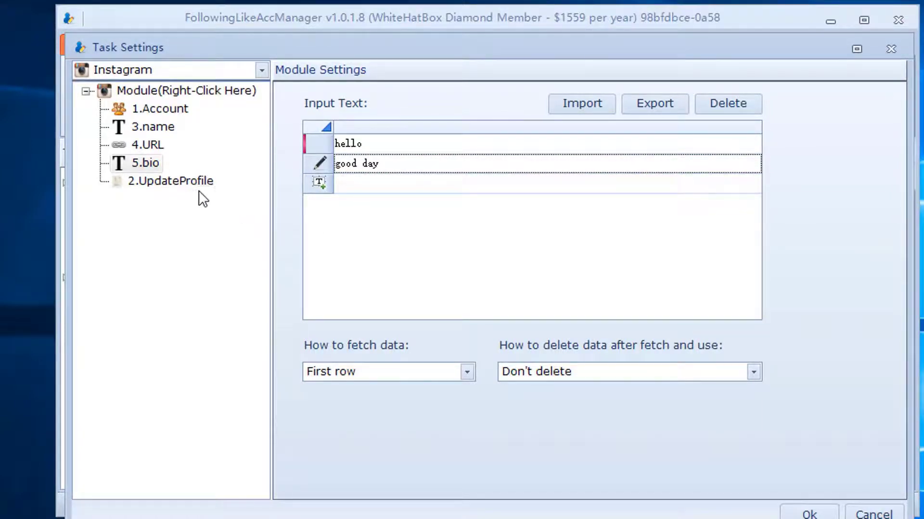
Step: Set UpdateProfile's Bio source to 5.bio and tick Gender
click(198, 187)
click(457, 233)
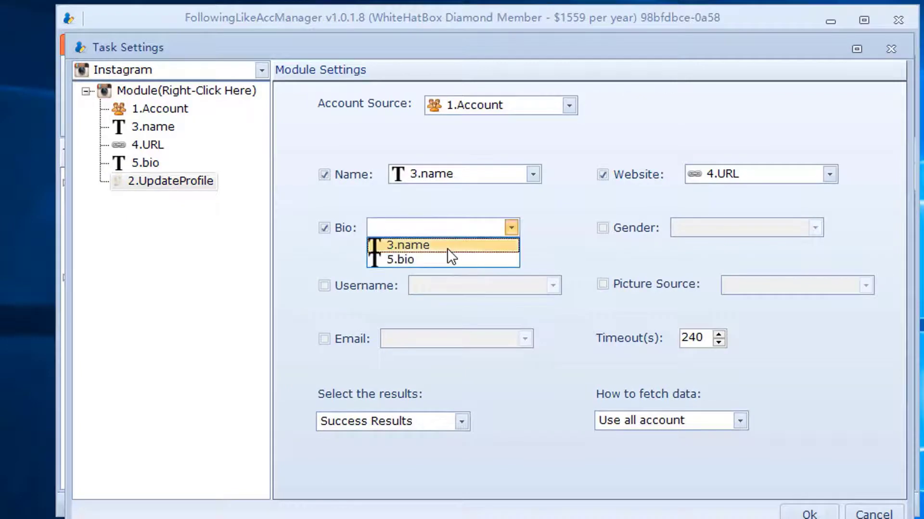
click(437, 260)
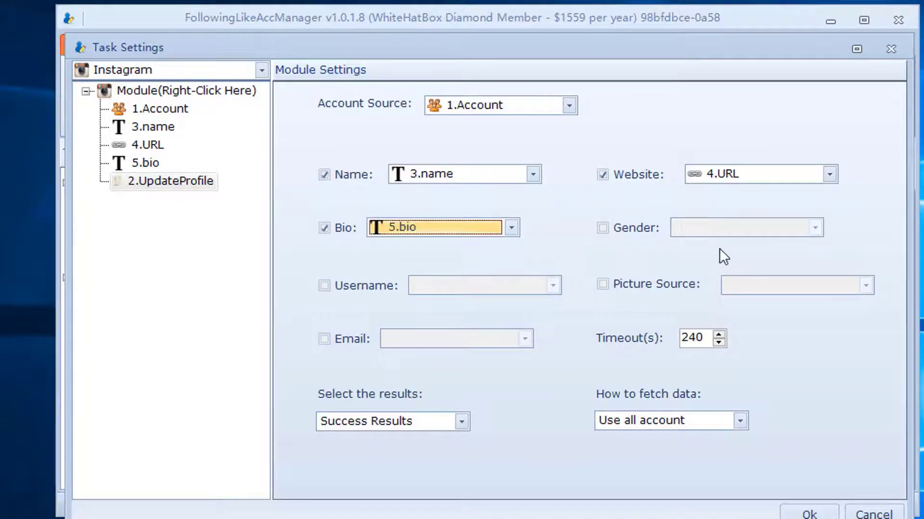
click(603, 228)
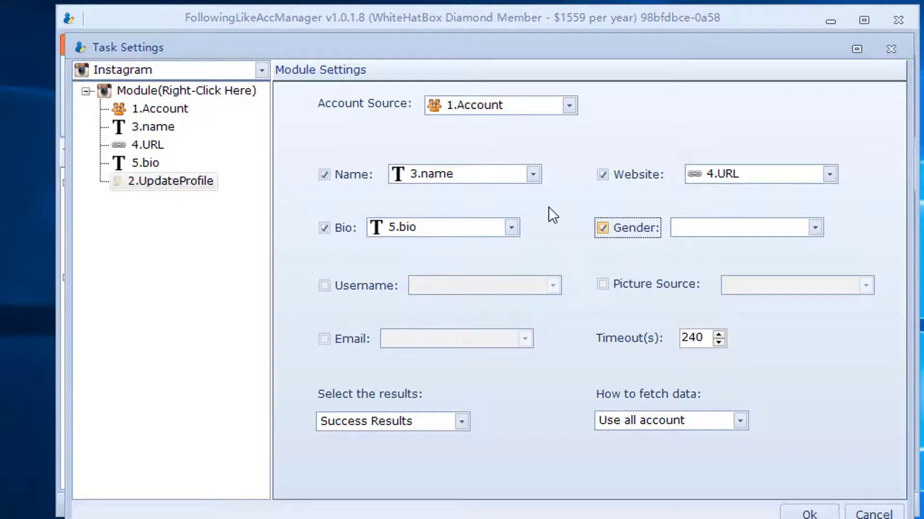
Step: Insert a Gender module set to Female
right_click(144, 163)
mouse_move(183, 174)
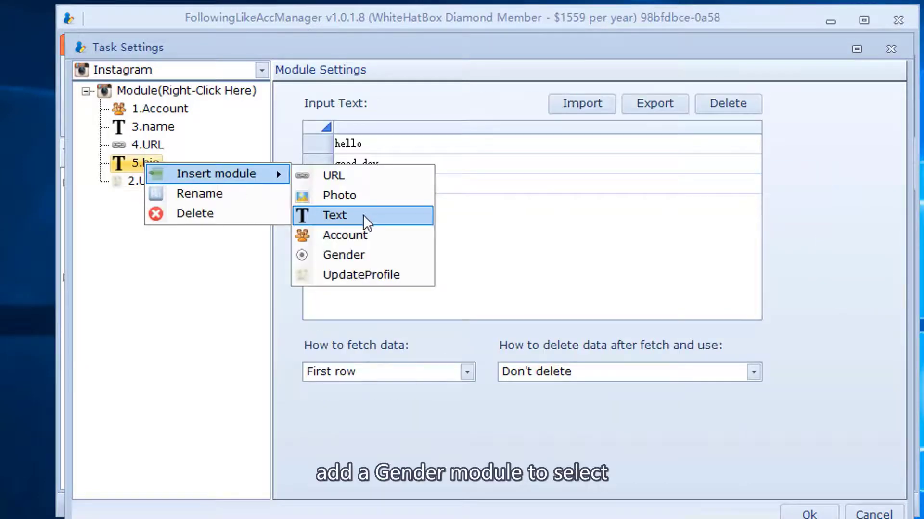
click(348, 253)
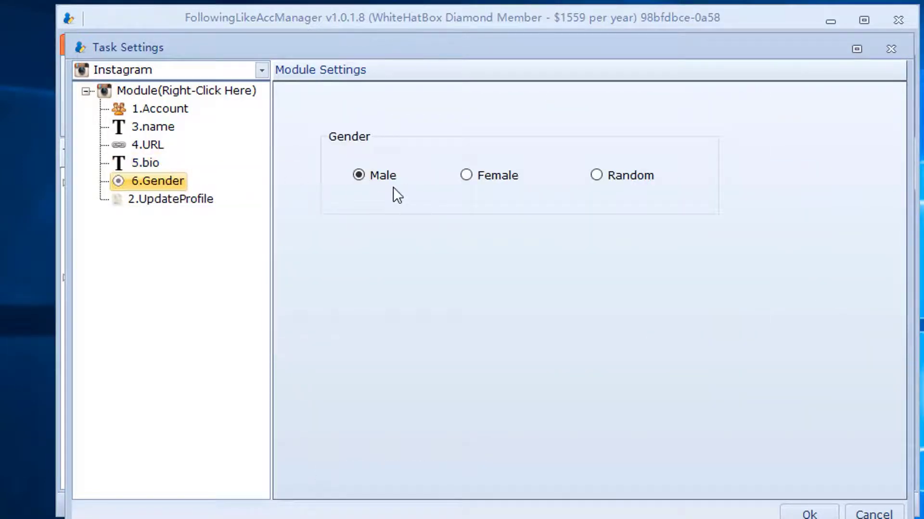
click(466, 176)
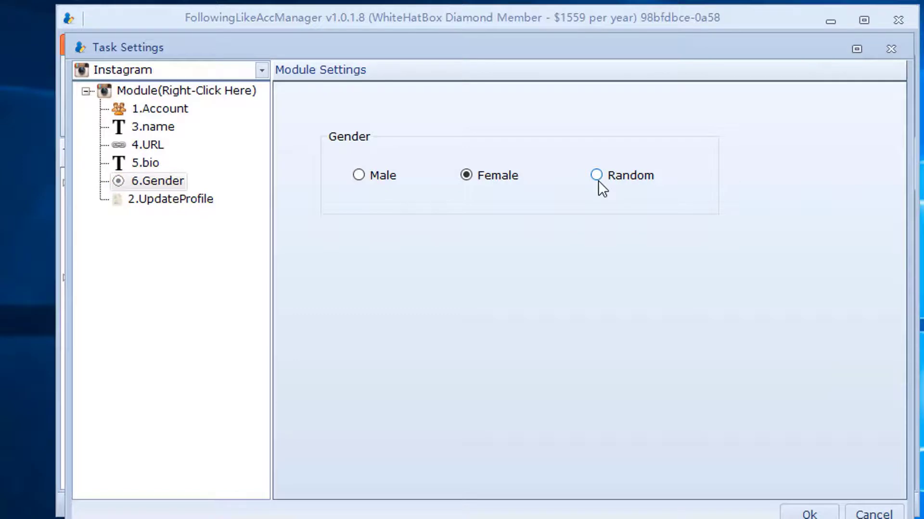
Step: Set UpdateProfile's Gender source to 6.Gender and tick Username
click(144, 200)
click(702, 229)
click(701, 245)
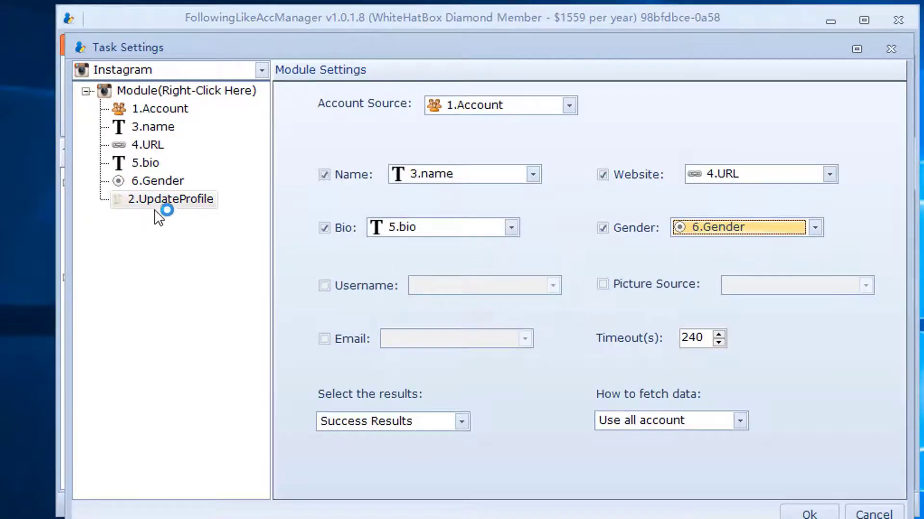
click(163, 182)
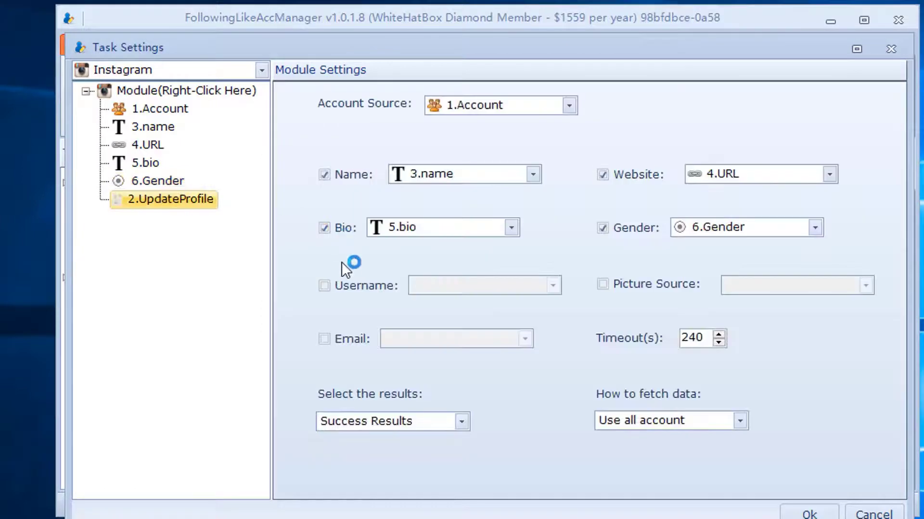
click(337, 283)
click(162, 181)
Step: Insert a Text module after 6.Gender and rename it 'username'
right_click(163, 181)
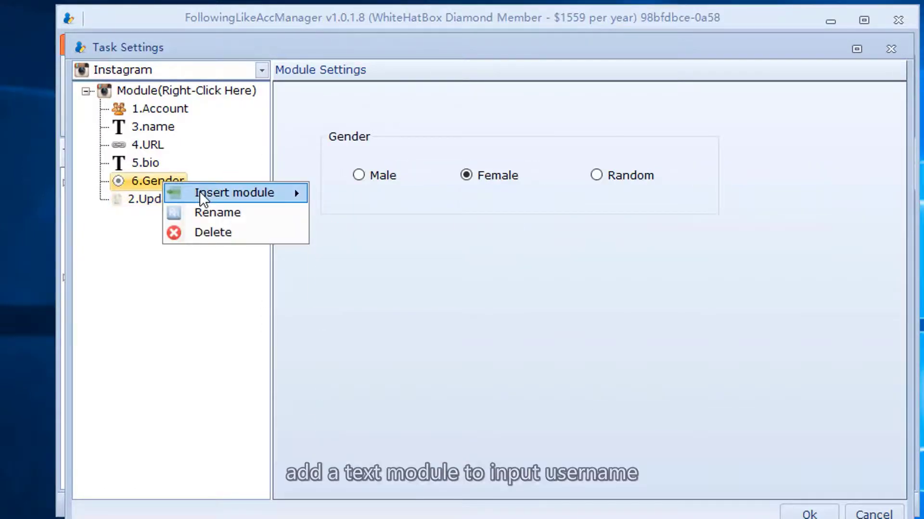
mouse_move(199, 193)
click(321, 234)
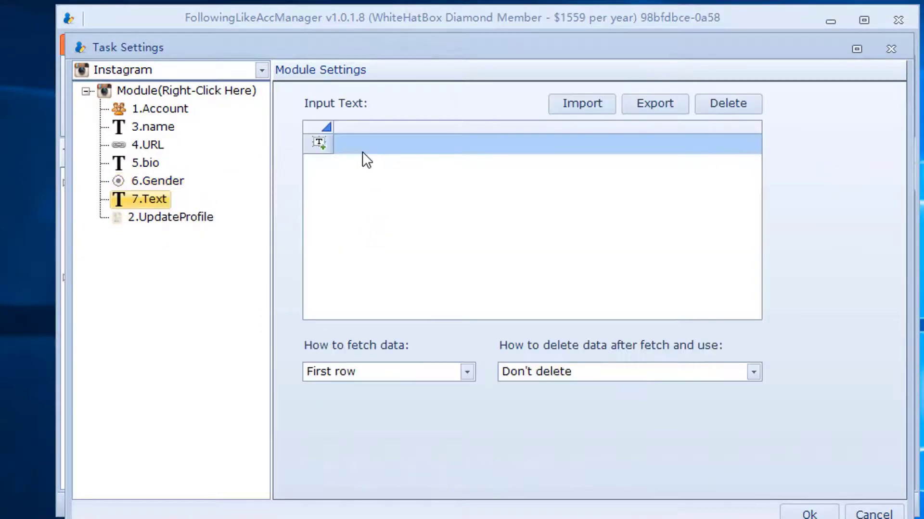
right_click(175, 198)
click(182, 220)
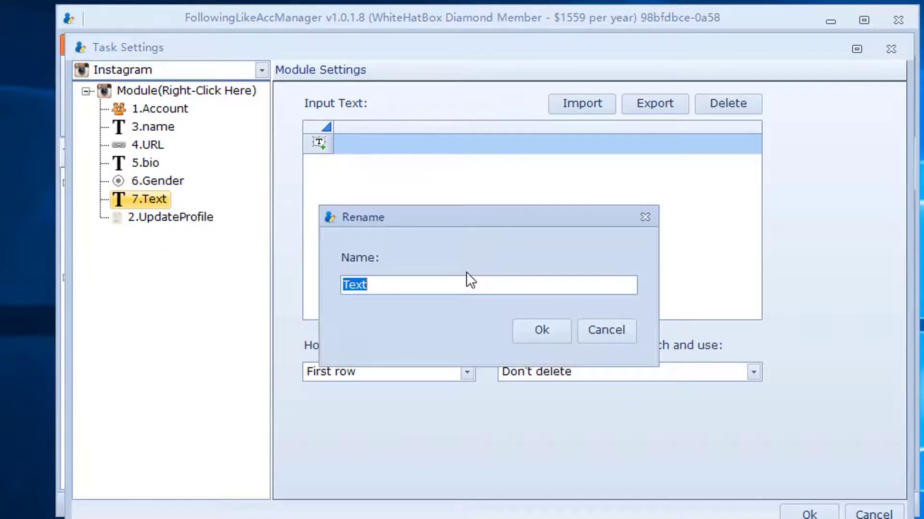
text(username)
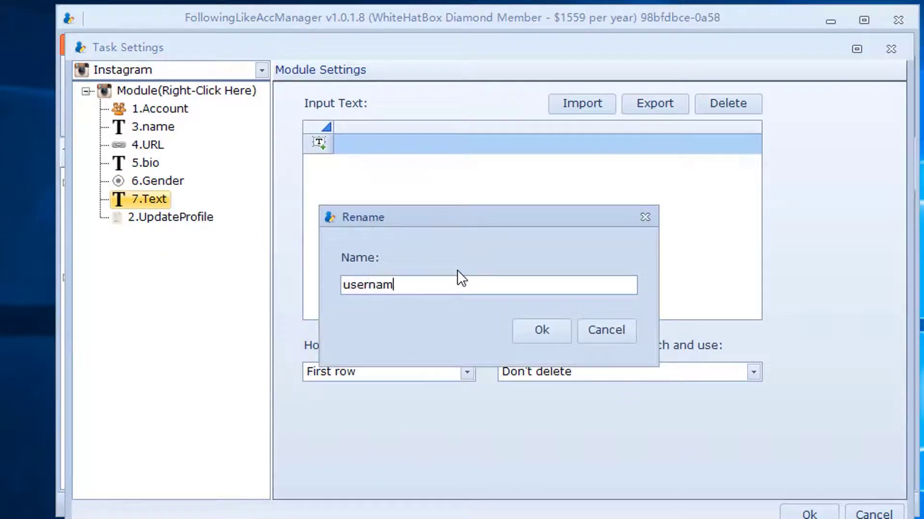
click(534, 330)
Step: Enter two usernames as rows in the username module
click(357, 143)
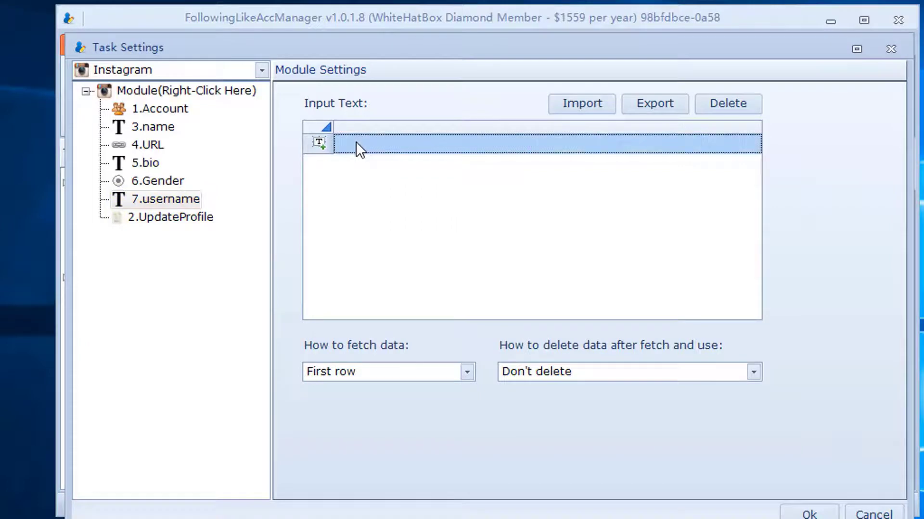
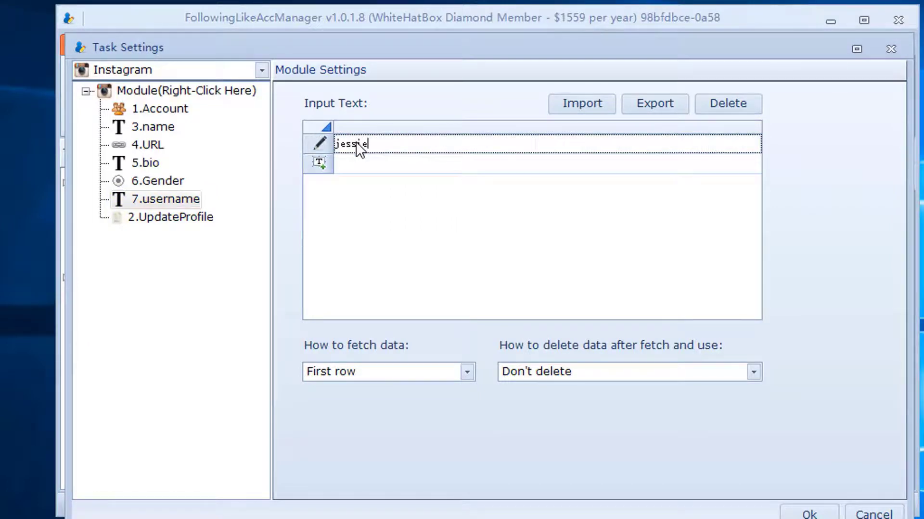
click(405, 159)
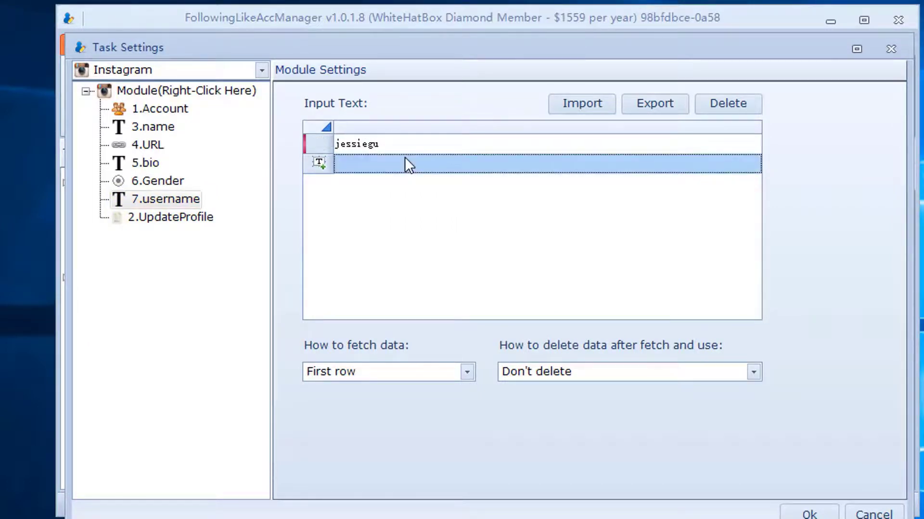
text(nicole)
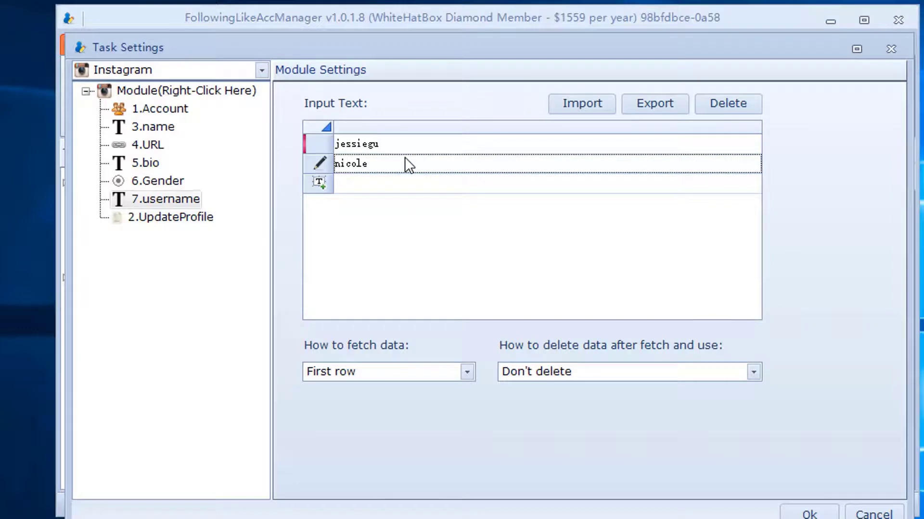
Step: Set 2.UpdateProfile's Username source to 7.username
click(182, 216)
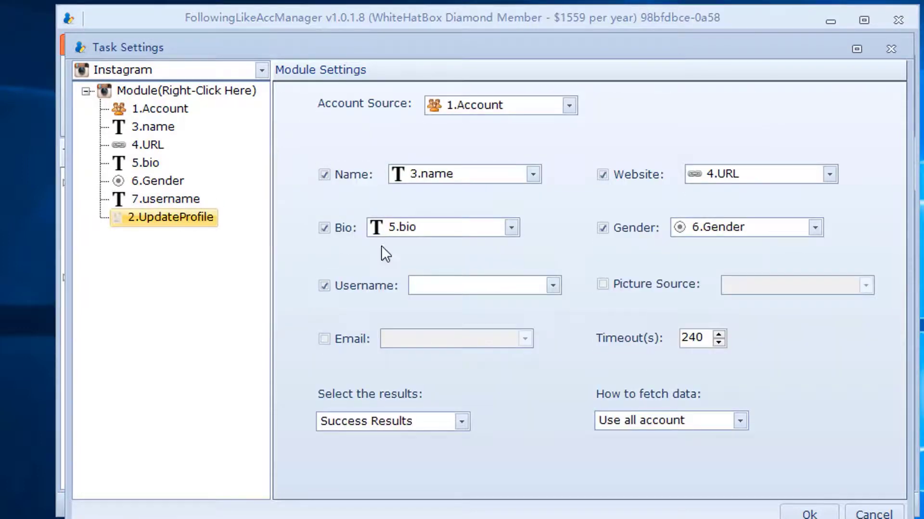
click(435, 294)
click(452, 332)
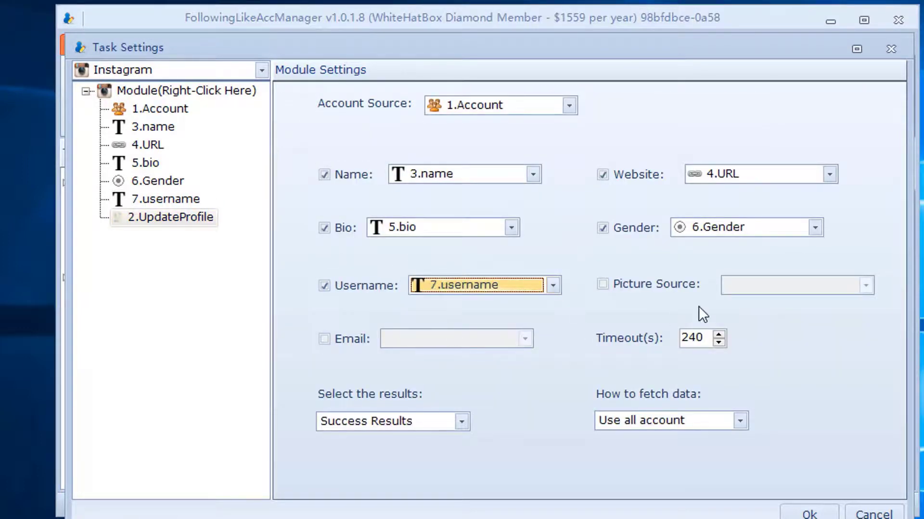
click(645, 290)
Step: Add a Photo module and import BlueDream_4k, BlueDream_1080, oasis_4k and oasis_1080 from Pictures
right_click(185, 201)
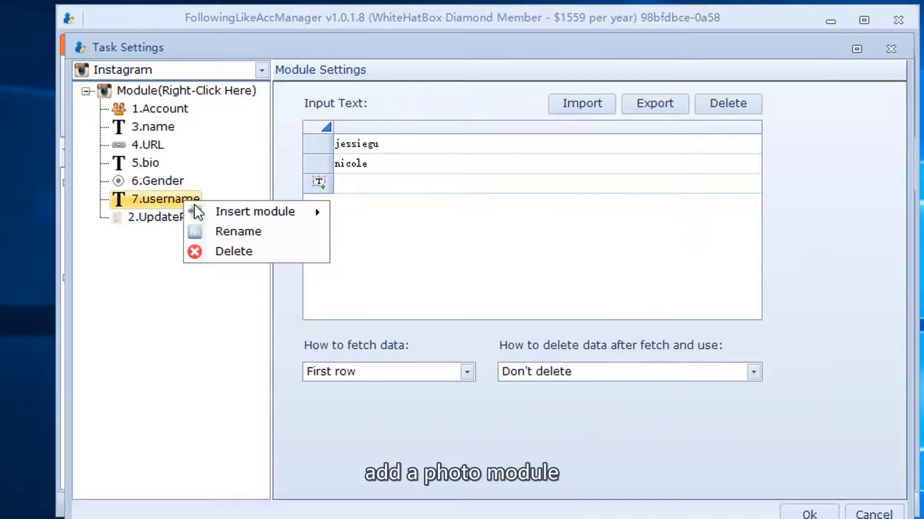
mouse_move(212, 212)
click(370, 233)
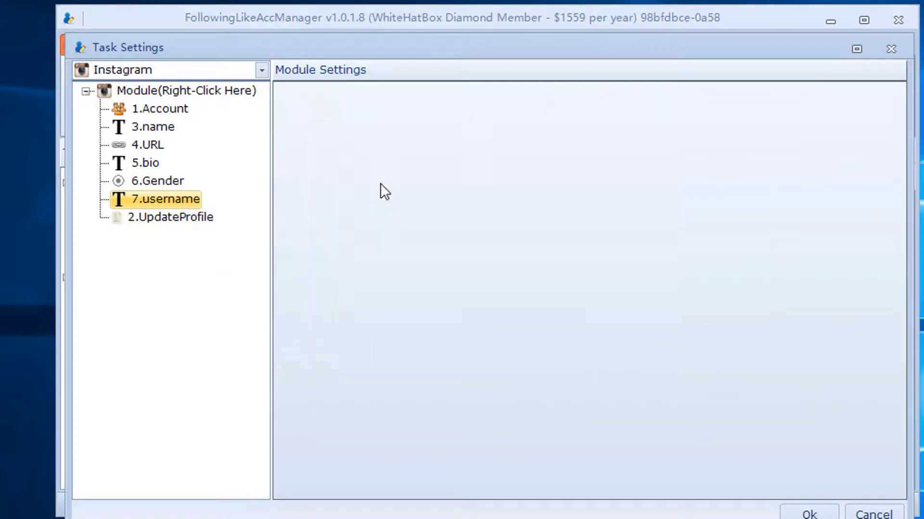
click(657, 99)
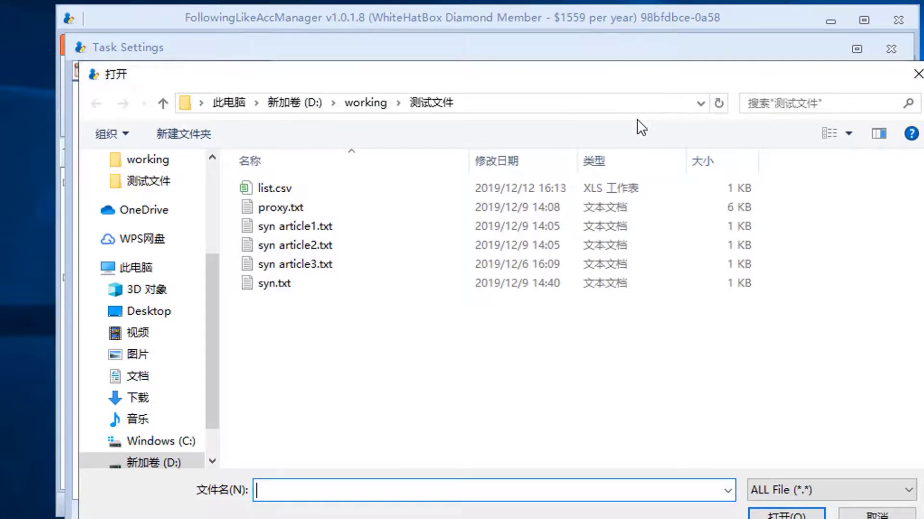
click(166, 358)
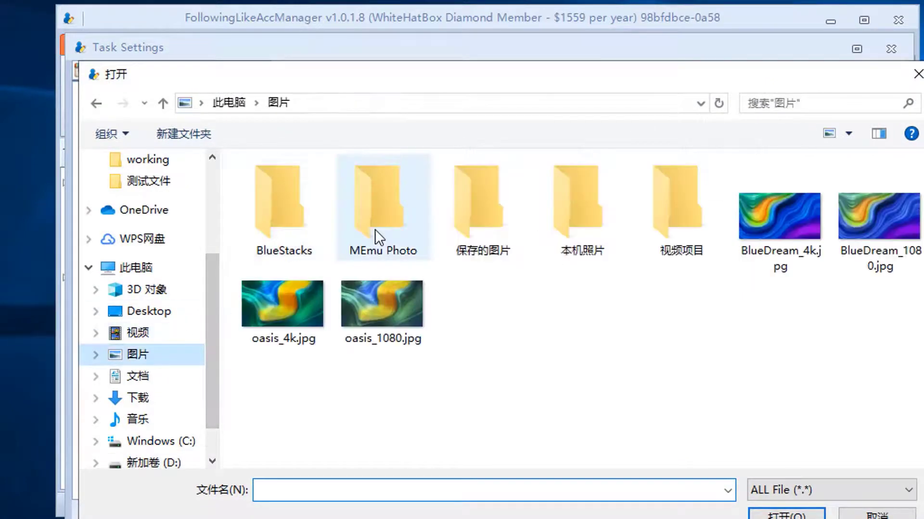
click(776, 224)
ctrl+click(874, 241)
ctrl+click(297, 313)
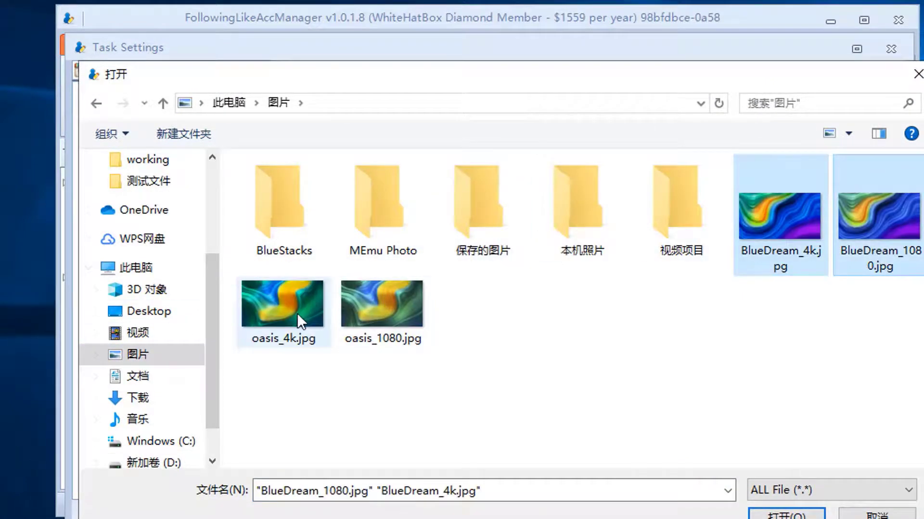
ctrl+click(382, 310)
click(770, 512)
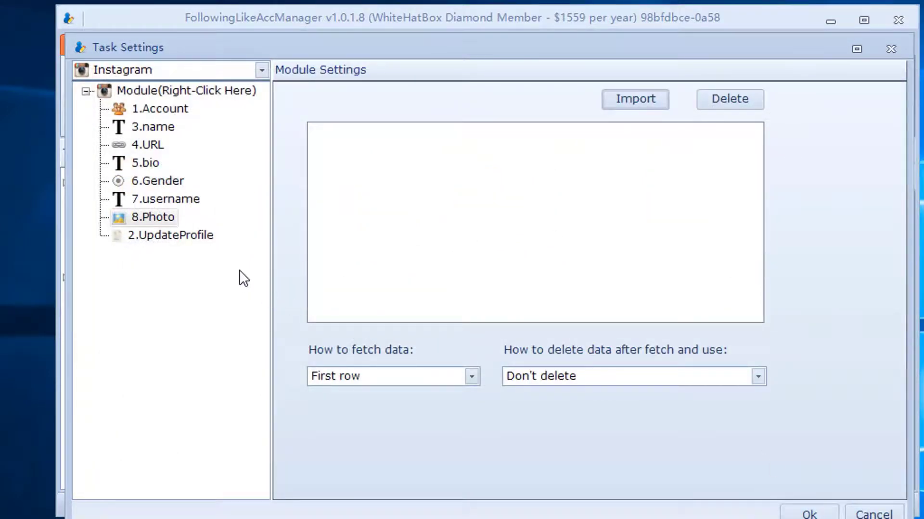
Step: In UpdateProfile, set Picture Source to 8.Photo and tick Email updating
click(187, 237)
click(746, 285)
click(767, 299)
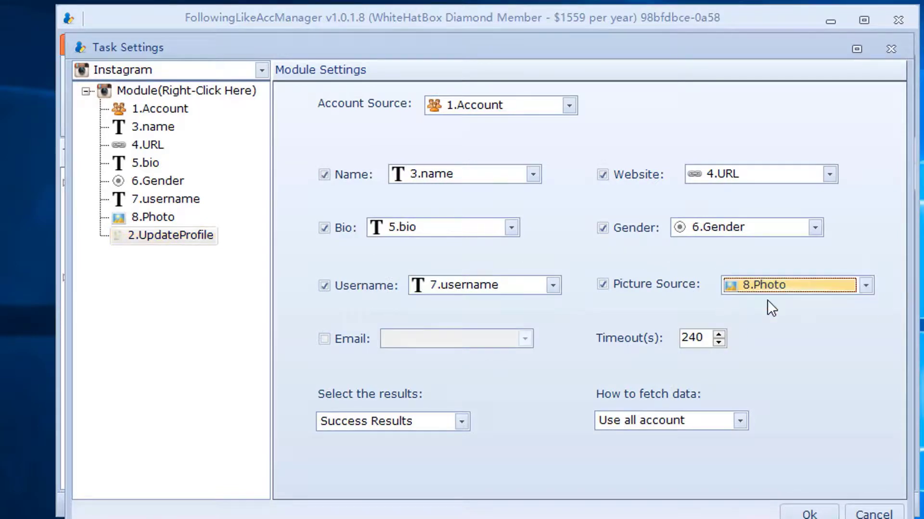
click(337, 339)
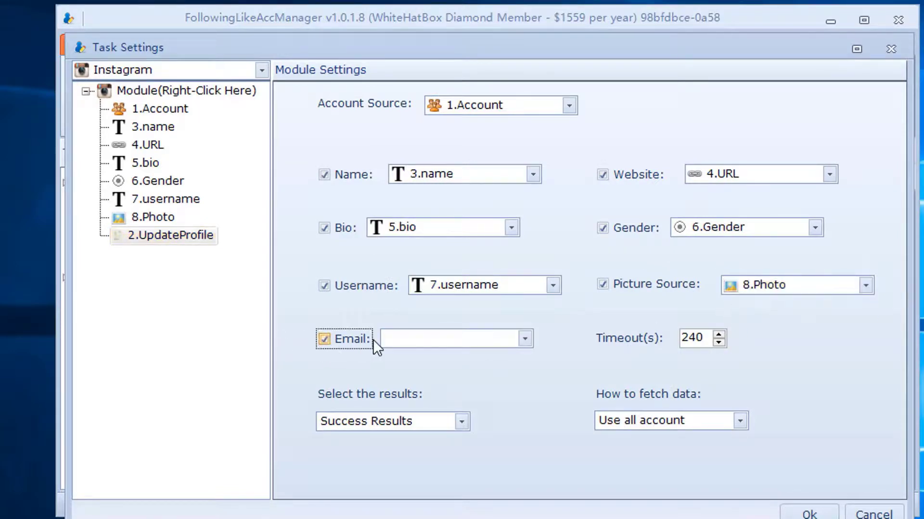
click(416, 341)
click(166, 215)
Step: Insert a Text module after 8.Photo and rename it 'email'
right_click(163, 215)
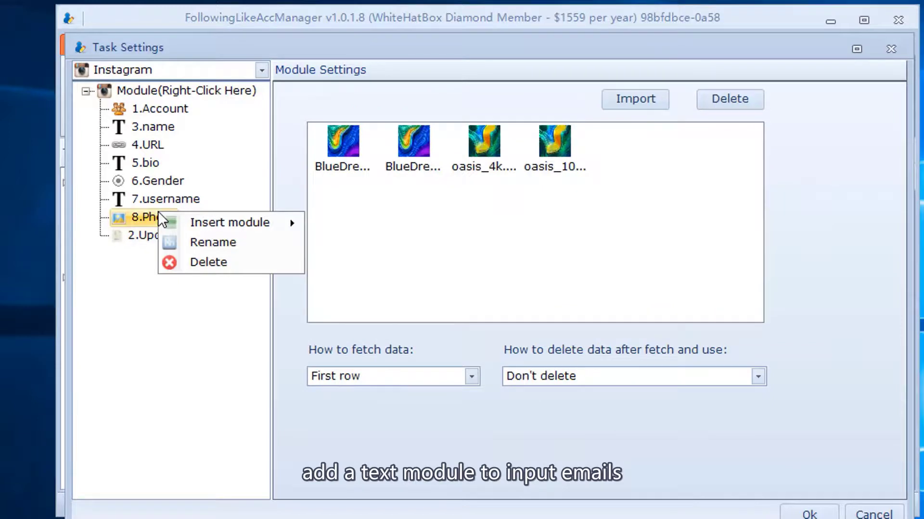
mouse_move(227, 221)
click(317, 263)
right_click(134, 233)
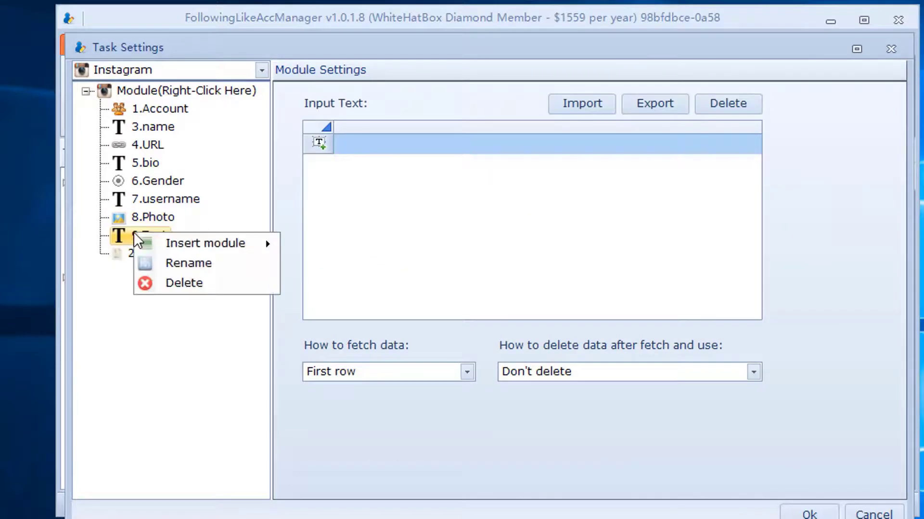
click(186, 261)
text(email)
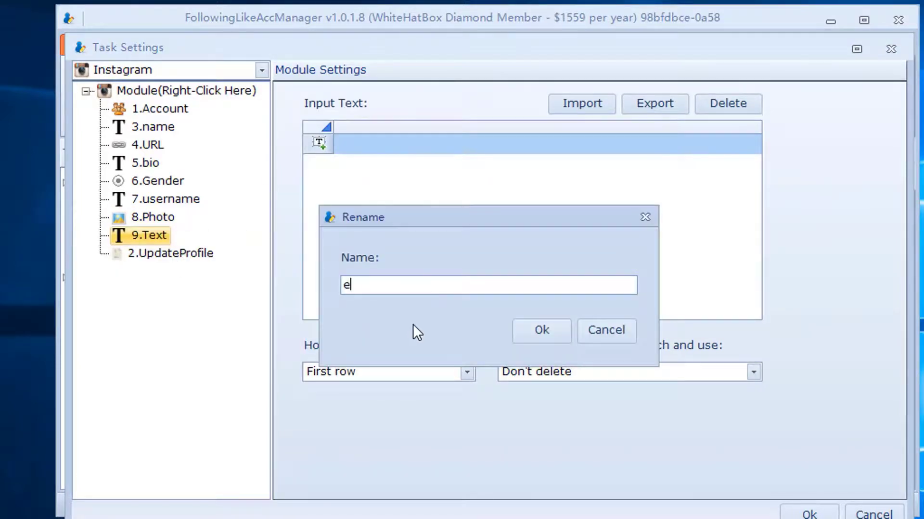
click(542, 331)
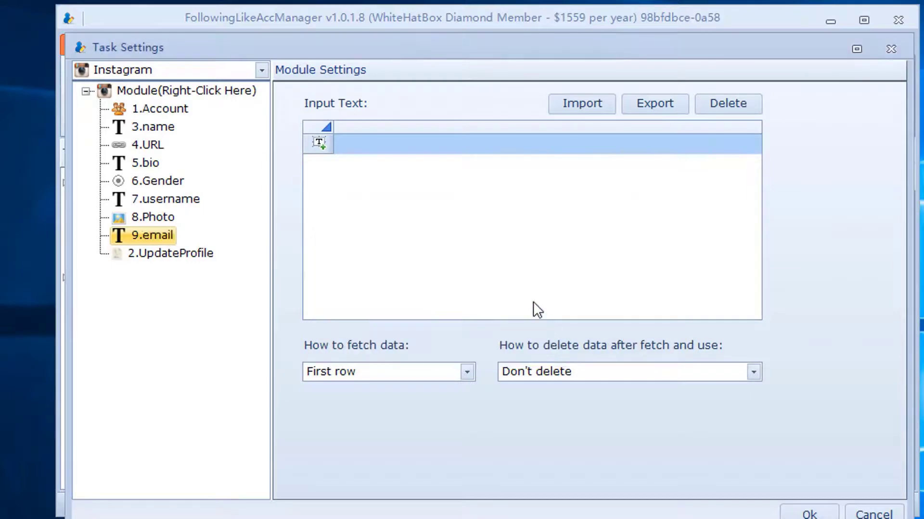
Step: Paste an e-mail address into the email module and set UpdateProfile's Email source to 9.email
click(396, 147)
key(ctrl+v)
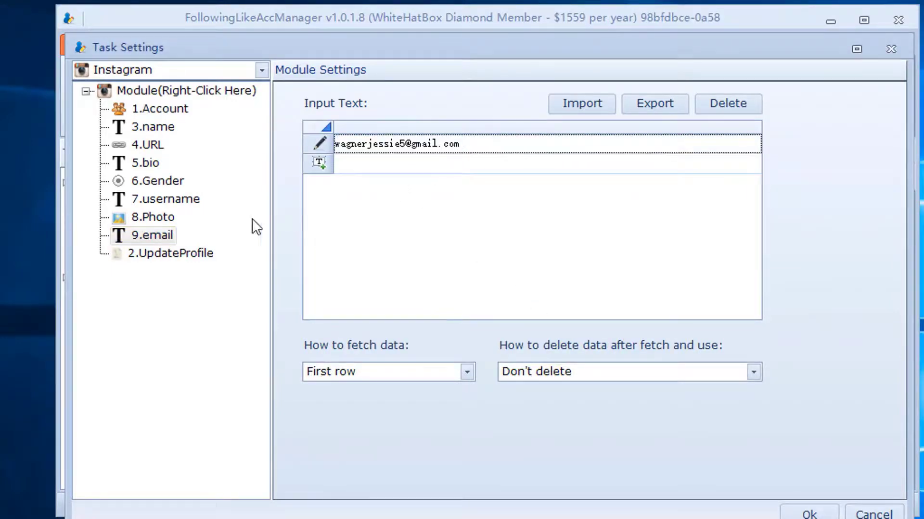
click(143, 254)
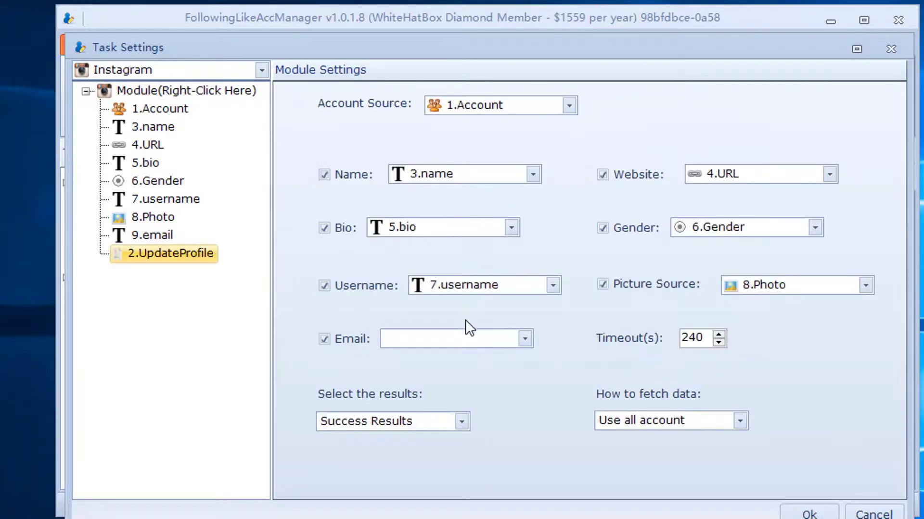
click(457, 339)
click(430, 399)
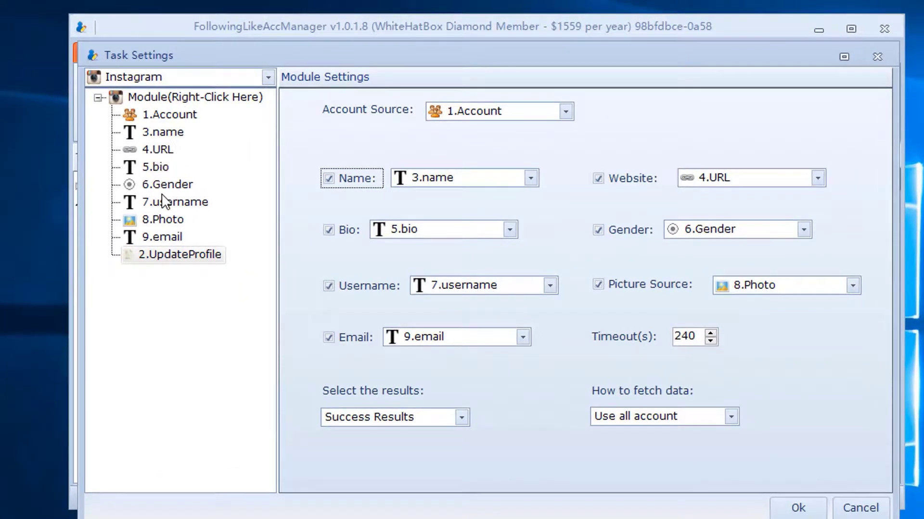
Step: Append '12' to the first username in the 7.username list
click(166, 203)
click(399, 158)
click(401, 154)
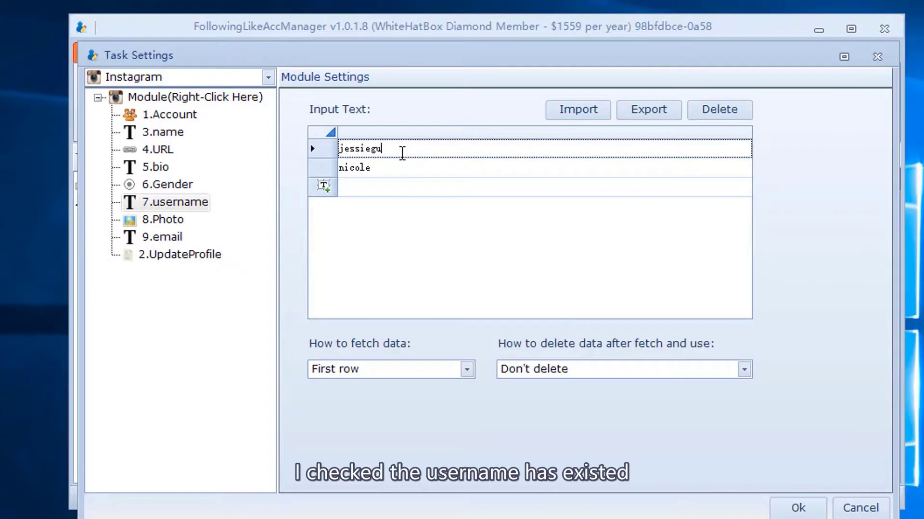
text(123)
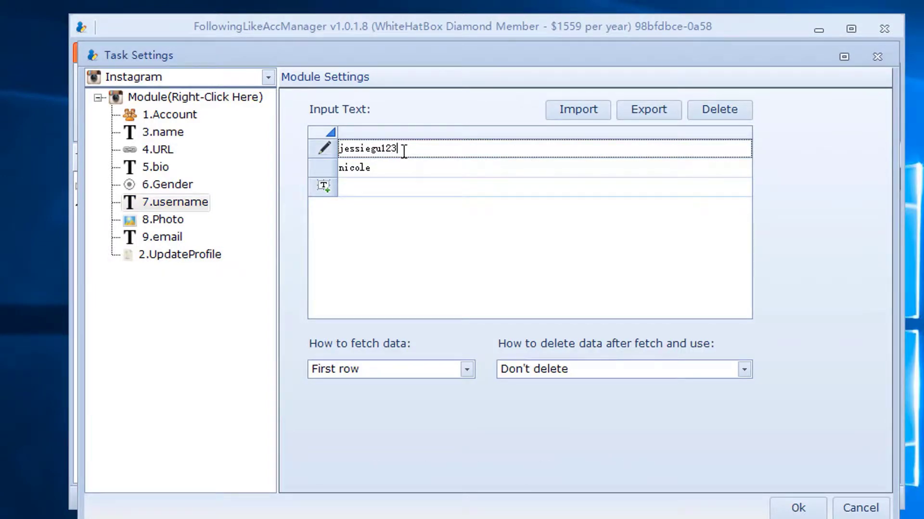
click(406, 168)
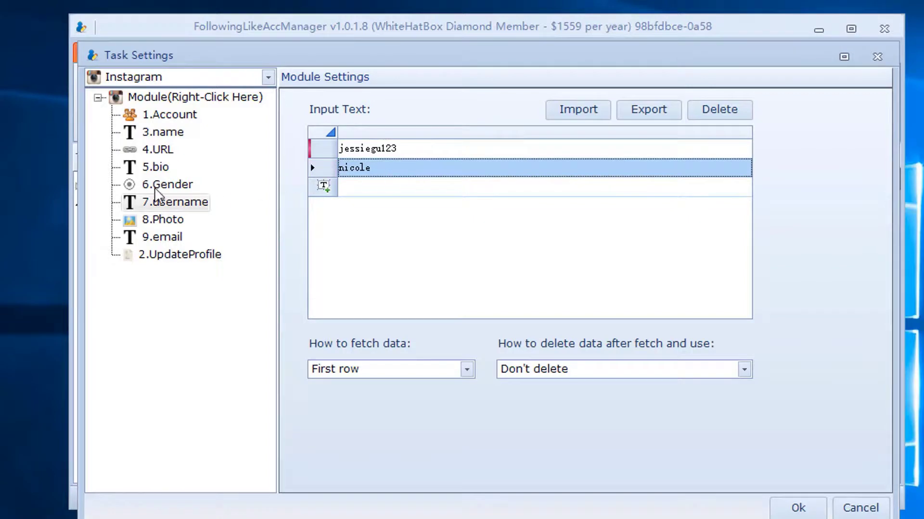
Step: Review the URL module and UpdateProfile, then save the task settings with Ok
click(159, 150)
click(194, 257)
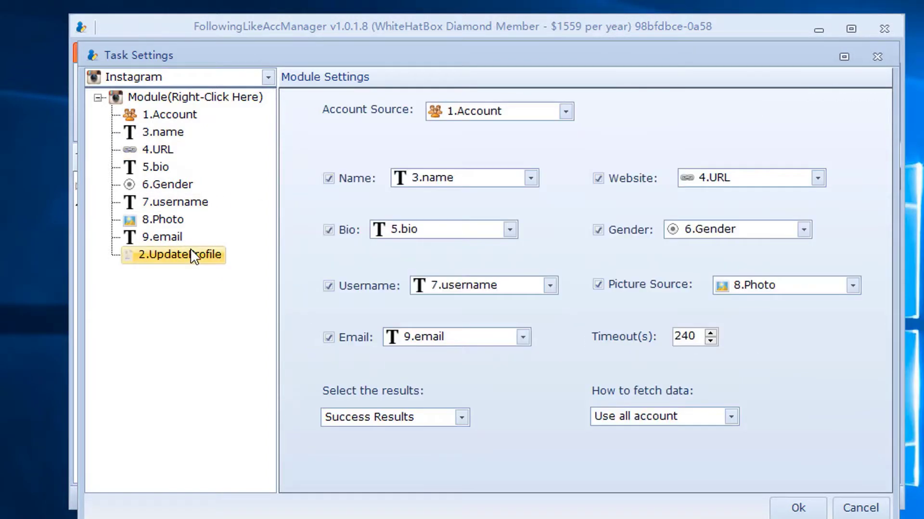
click(796, 508)
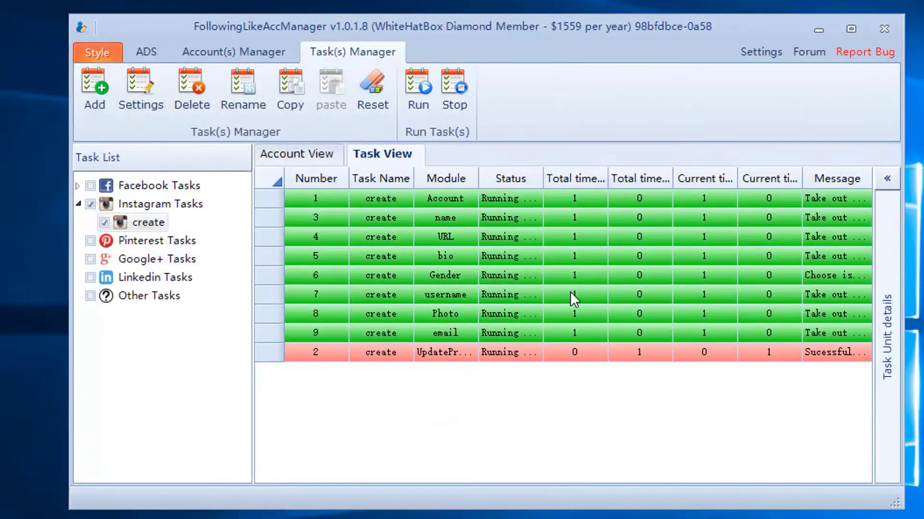
Step: Run the Instagram create task once from Account View, then maximize and monitor it in Task View
click(300, 158)
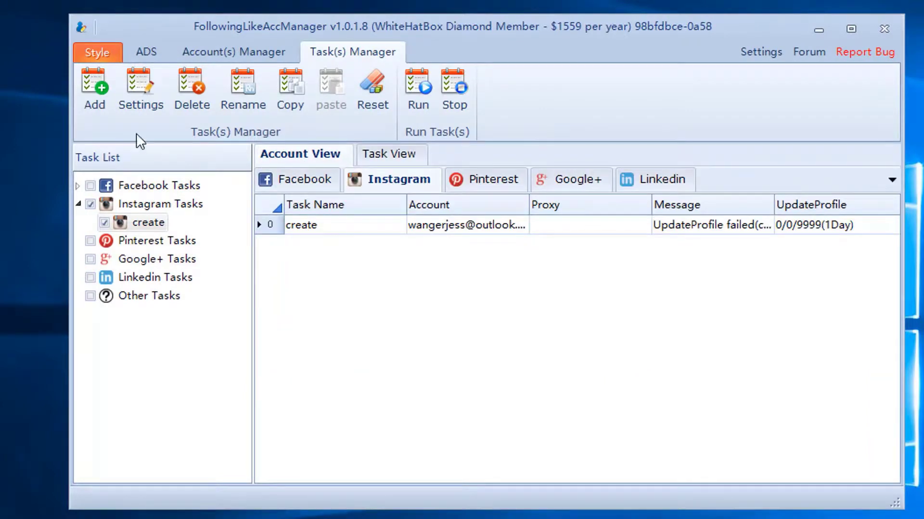
click(431, 99)
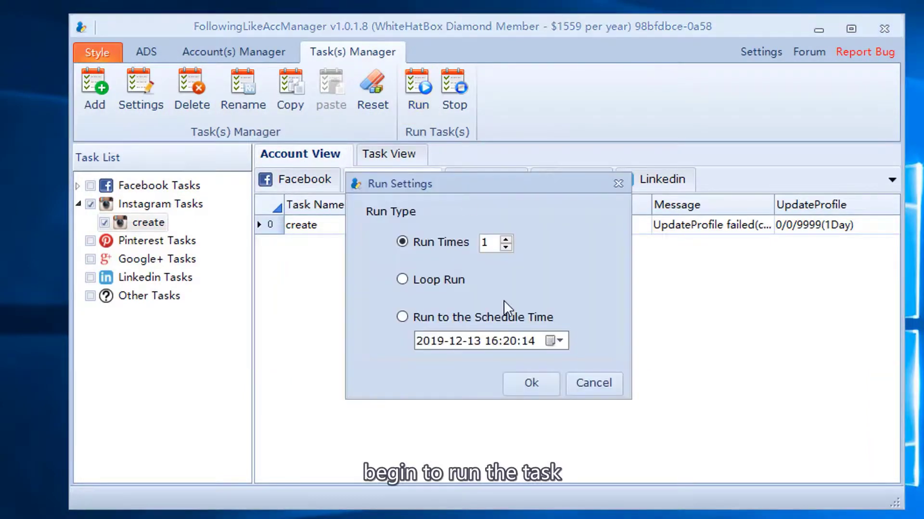
click(431, 318)
click(414, 243)
click(524, 384)
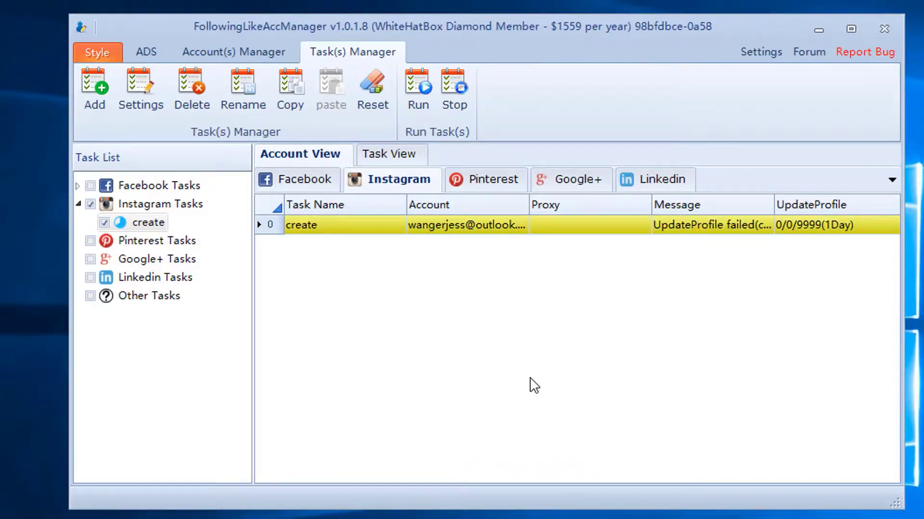
click(859, 30)
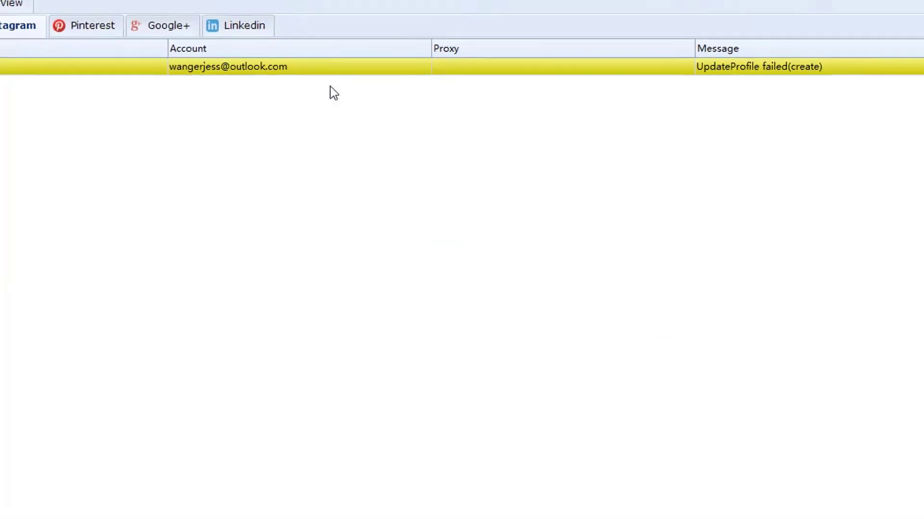
click(90, 110)
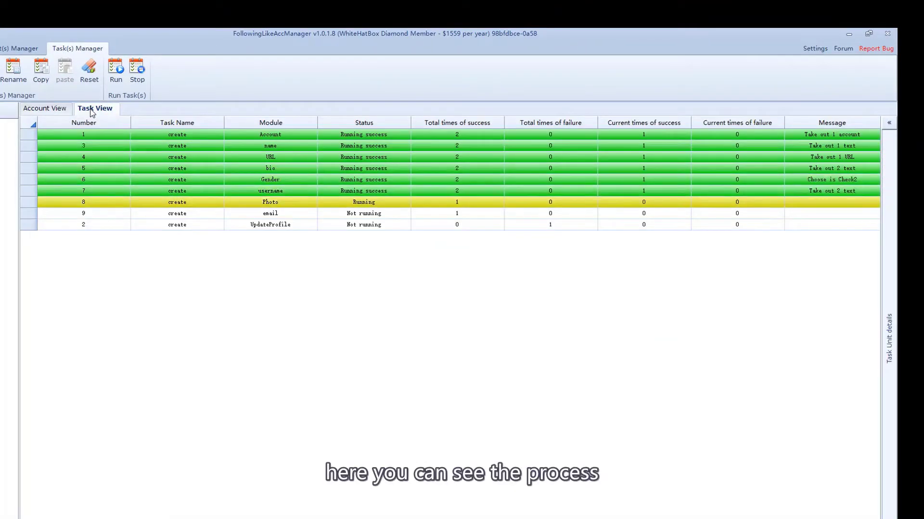